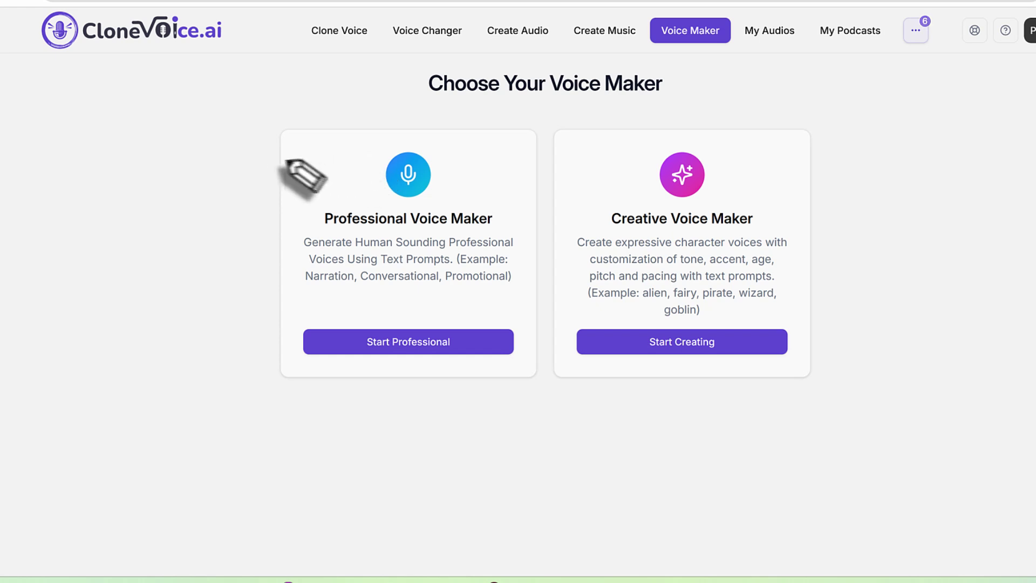
{"action": "mouse_move", "coordinate": [276, 157]}
{"action": "left_mouse_down"}
{"action": "mouse_move", "coordinate": [301, 144]}
{"action": "mouse_move", "coordinate": [408, 139]}
{"action": "mouse_move", "coordinate": [501, 171]}
{"action": "mouse_move", "coordinate": [549, 284]}
{"action": "mouse_move", "coordinate": [487, 395]}
{"action": "mouse_move", "coordinate": [239, 332]}
{"action": "mouse_move", "coordinate": [275, 157]}
{"action": "left_mouse_up"}
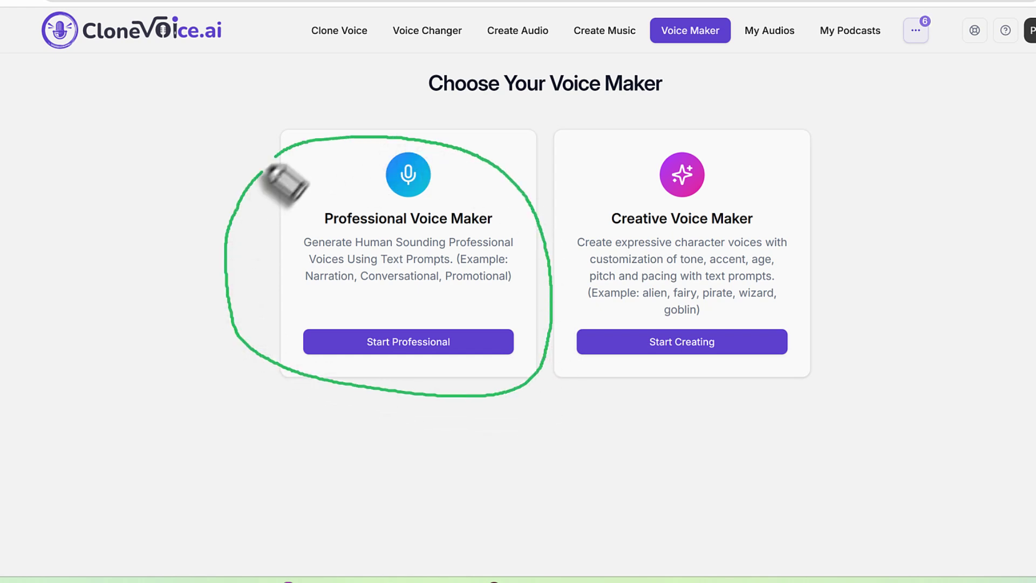
{"action": "mouse_move", "coordinate": [570, 184]}
{"action": "left_mouse_down"}
{"action": "mouse_move", "coordinate": [701, 143]}
{"action": "mouse_move", "coordinate": [815, 353]}
{"action": "mouse_move", "coordinate": [564, 345]}
{"action": "mouse_move", "coordinate": [585, 145]}
{"action": "left_mouse_up"}
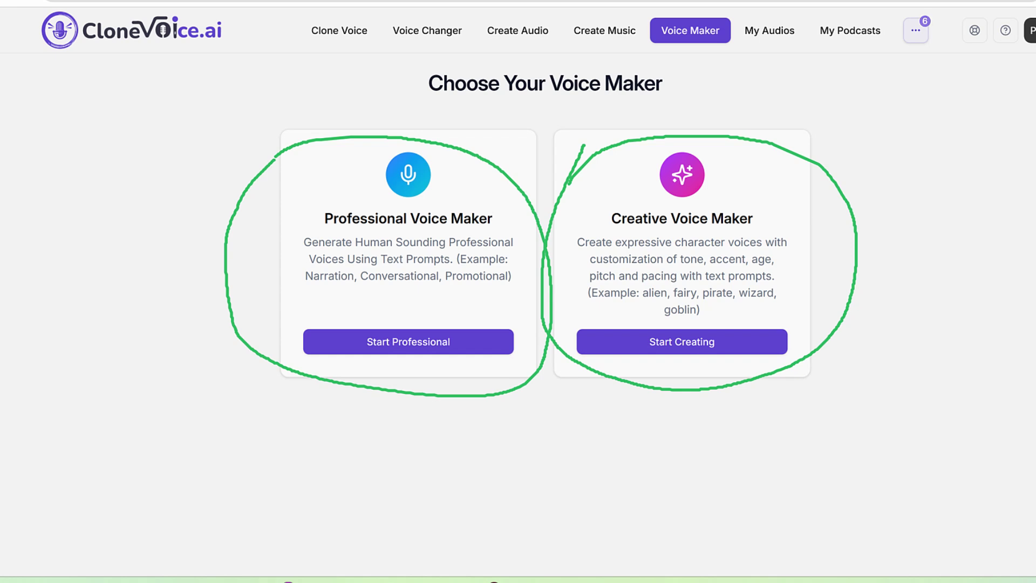
{"action": "key", "text": "Escape"}
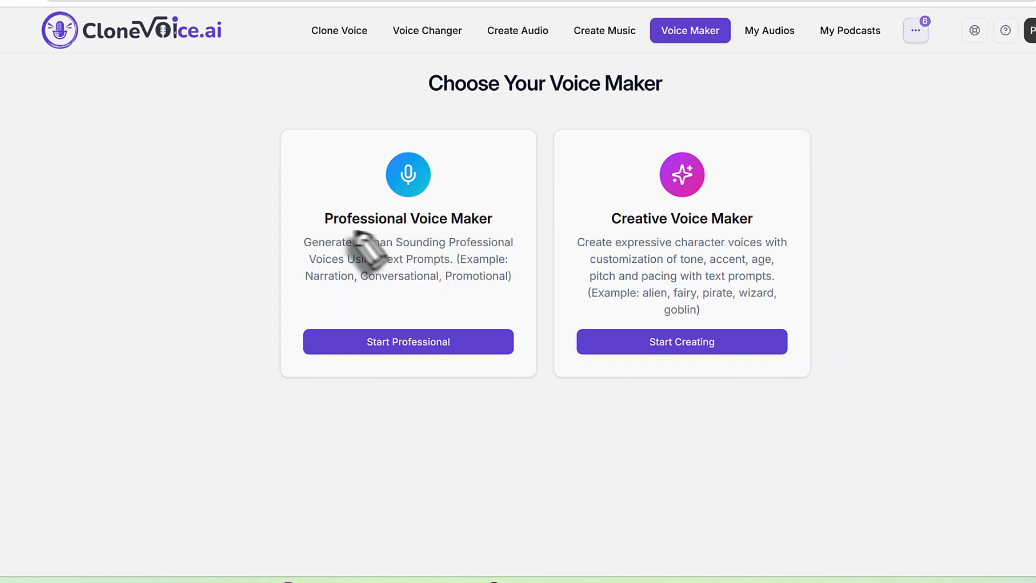
{"action": "left_click_drag", "start_coordinate": [318, 234], "coordinate": [476, 229]}
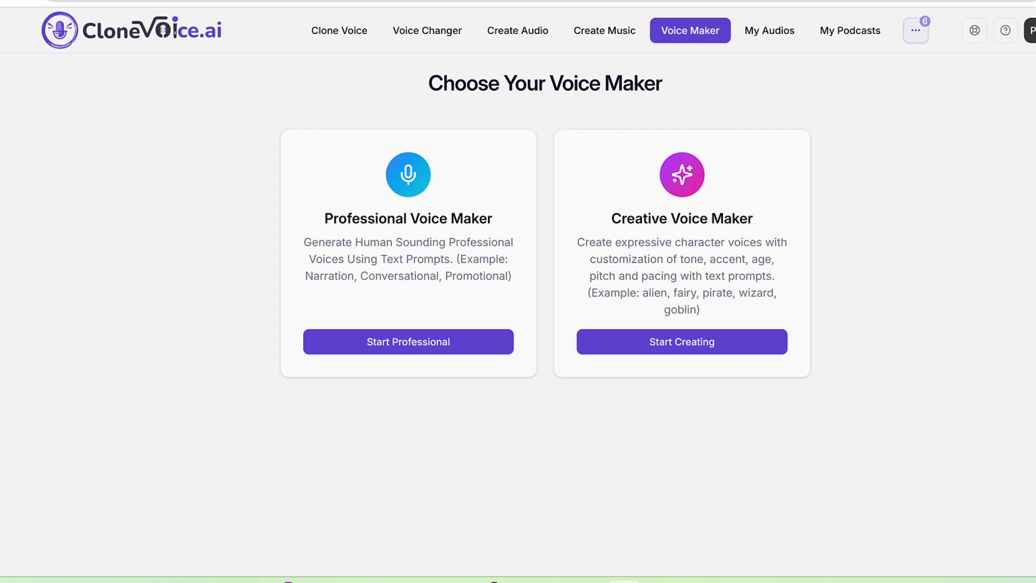
{"action": "mouse_move", "coordinate": [342, 373]}
{"action": "left_mouse_down"}
{"action": "mouse_move", "coordinate": [426, 372]}
{"action": "mouse_move", "coordinate": [302, 352]}
{"action": "mouse_move", "coordinate": [351, 353]}
{"action": "left_mouse_up"}
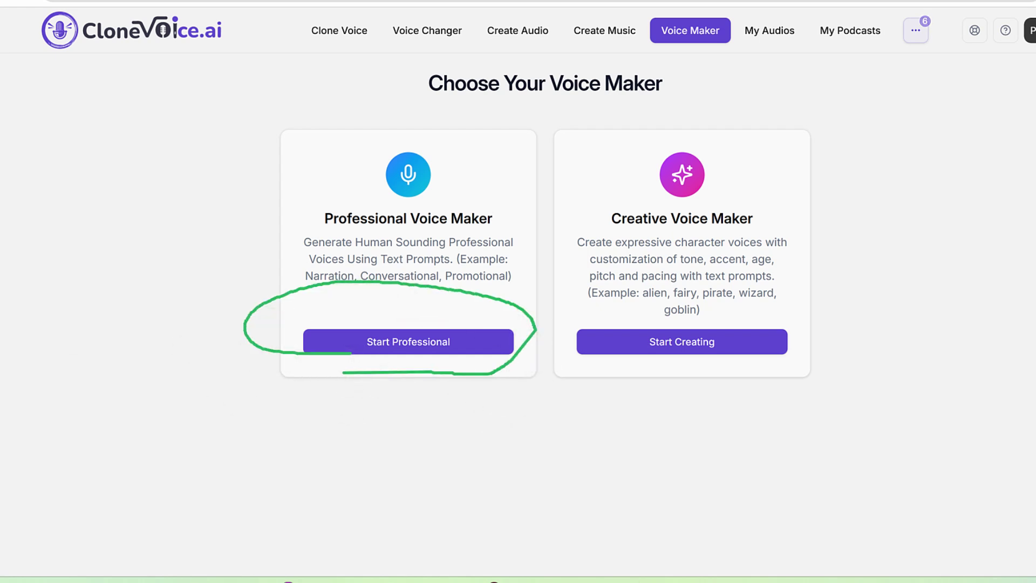
Start a new voice in the Professional Voice Maker and name it "an assertive news reporter".
{"action": "left_click", "coordinate": [426, 344]}
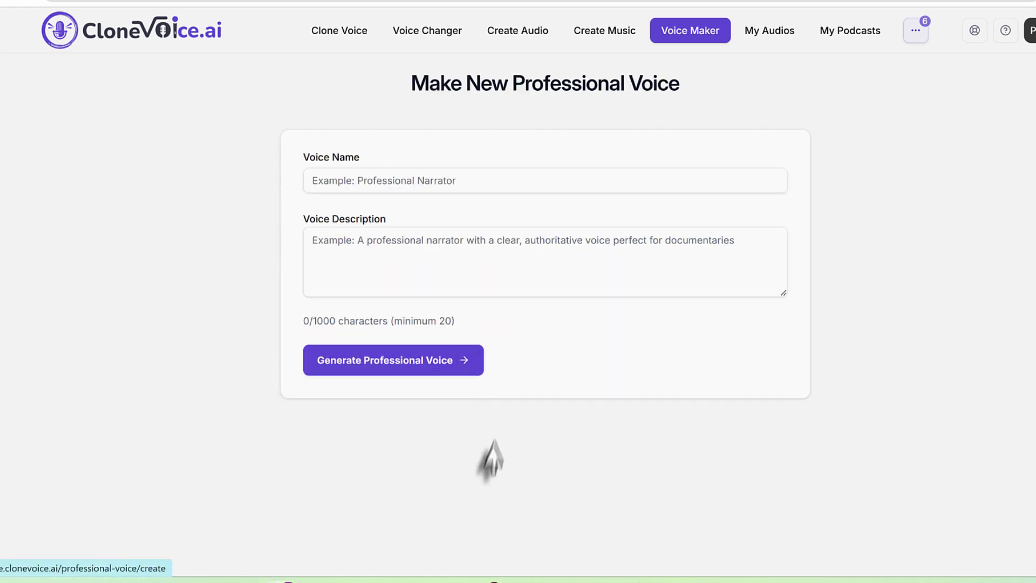
{"action": "left_click", "coordinate": [400, 186]}
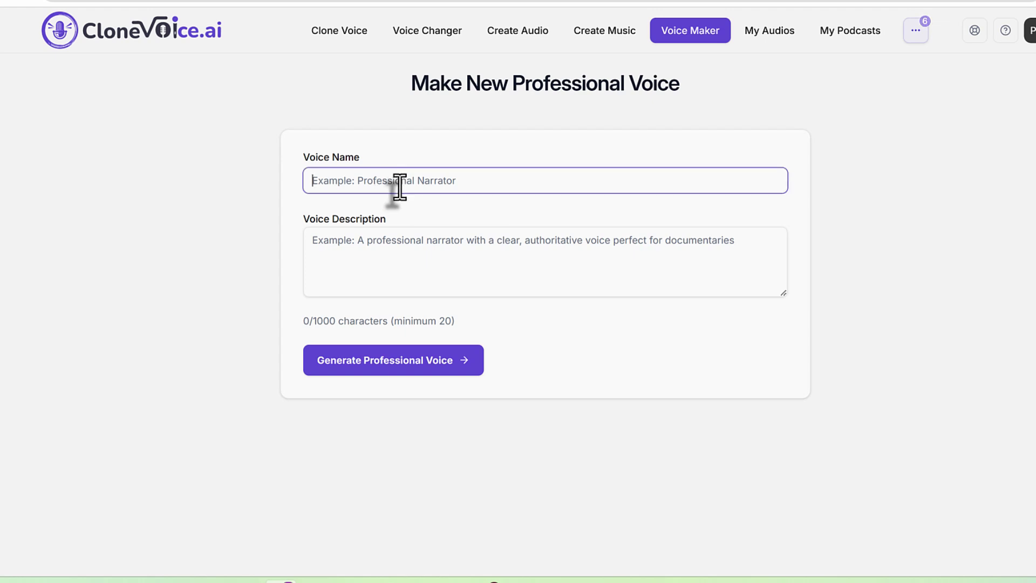
{"action": "type", "text": "an ass"}
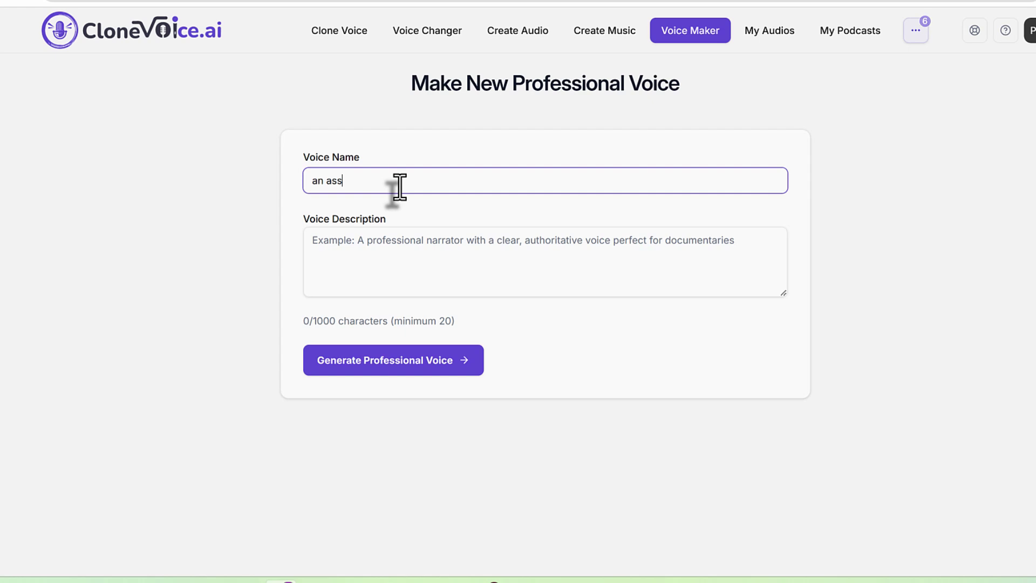
{"action": "type", "text": "ertui"}
{"action": "type", "text": "news reporter"}
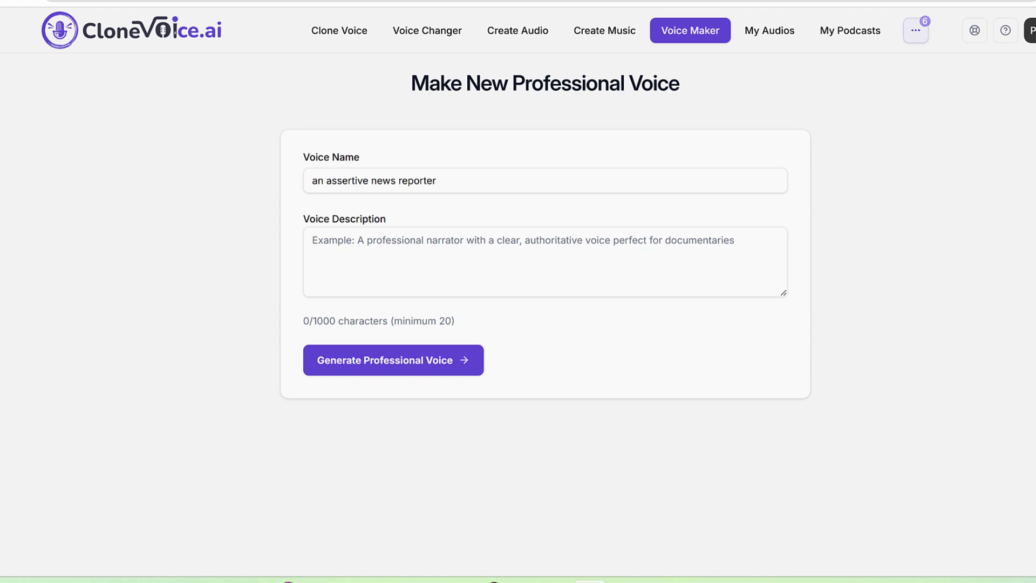
Describe the voice as an assertive and authoritative news reporter's voice, cool, composed, confident, and clear, with an American English accent.
{"action": "left_click", "coordinate": [475, 267]}
{"action": "type", "text": "An assertive and authoritative news reporter's voice. Cool, composed, confident, and clear. American English accent"}
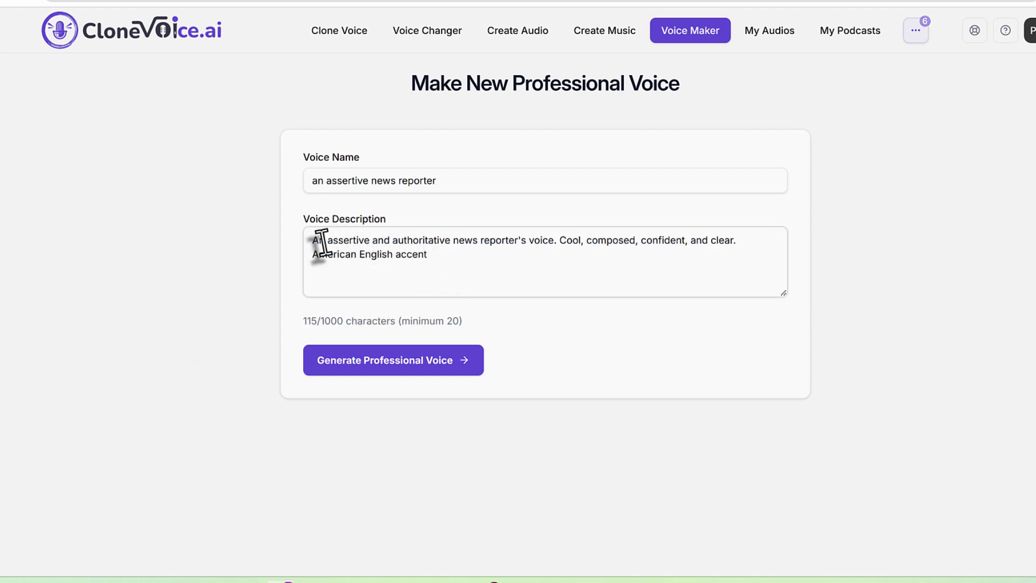
{"action": "left_click_drag", "start_coordinate": [322, 242], "coordinate": [359, 242]}
{"action": "left_click_drag", "start_coordinate": [423, 240], "coordinate": [701, 241]}
{"action": "left_click", "coordinate": [725, 240]}
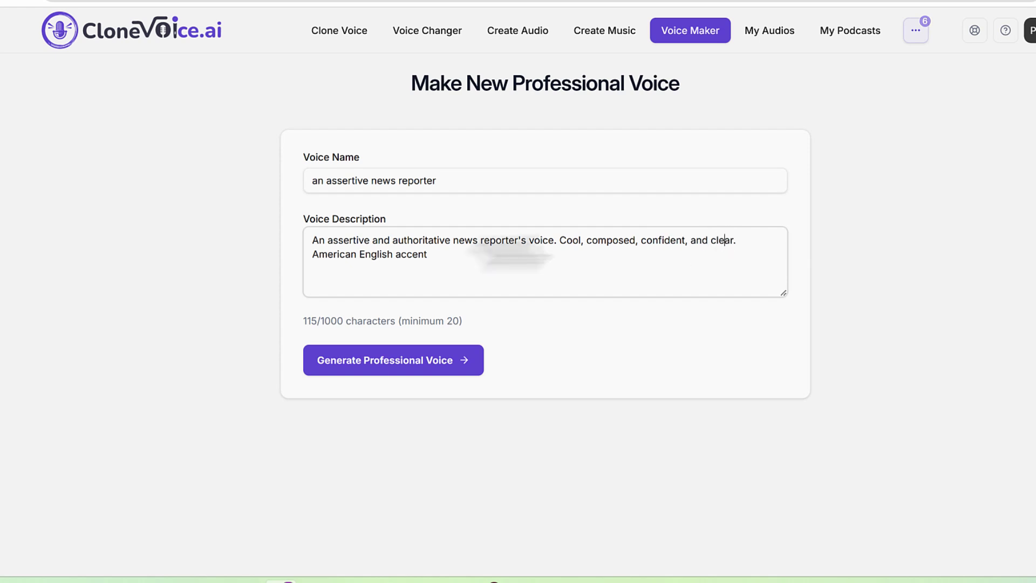
Change the accent in the voice description to Australian.
{"action": "left_click_drag", "start_coordinate": [446, 259], "coordinate": [301, 266]}
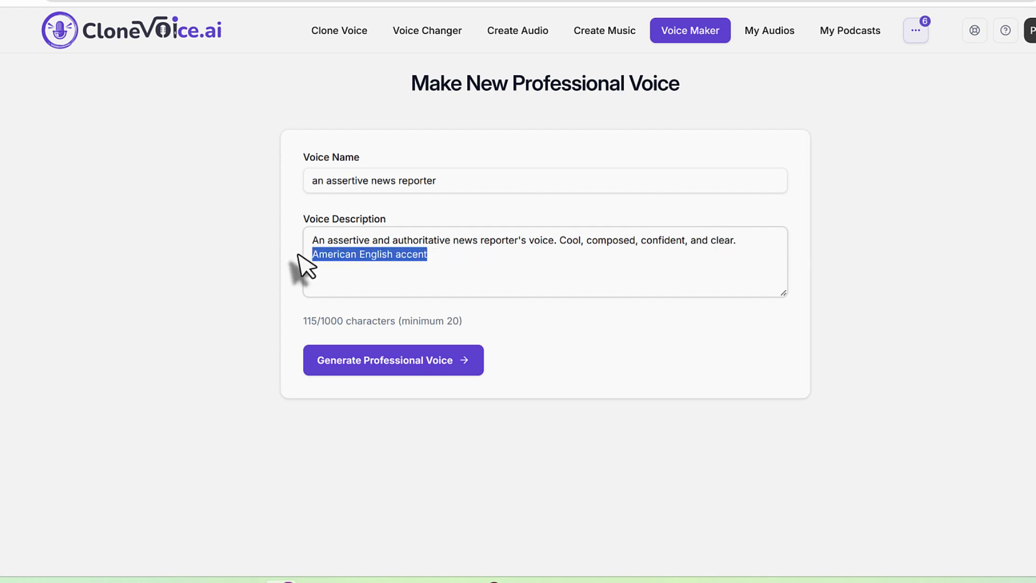
{"action": "double_click", "coordinate": [347, 261]}
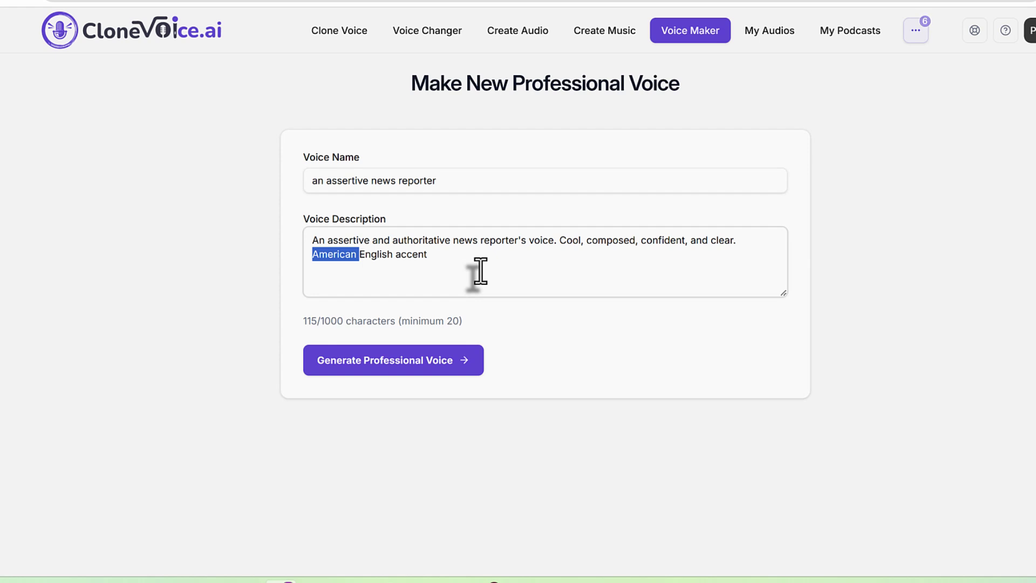
{"action": "type", "text": "Australian"}
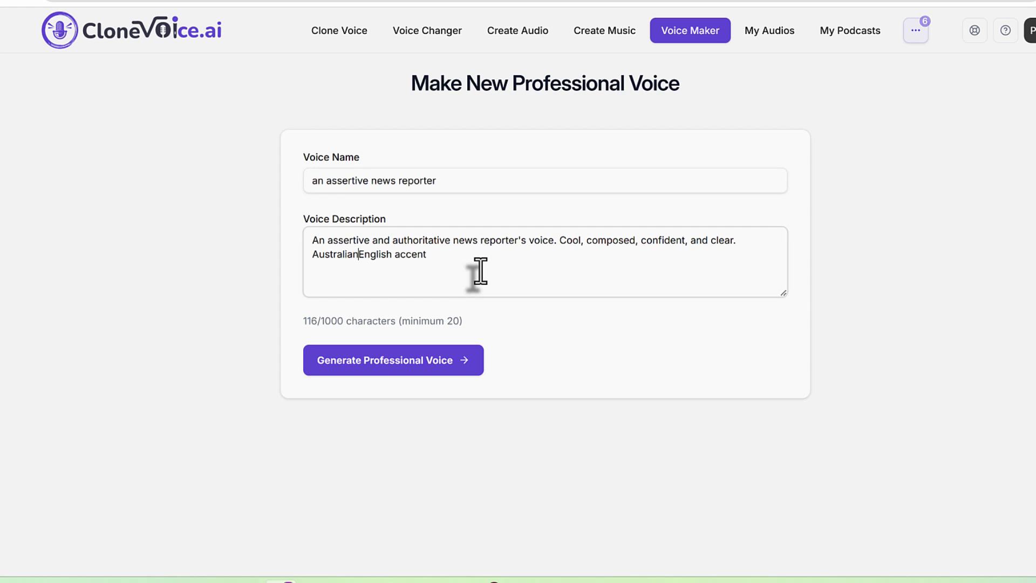
Replace the accent wording in the voice description so that it reads "British English accent".
{"action": "key", "text": "BackSpace"}
{"action": "key", "text": "BackSpace"}
{"action": "key", "text": "BackSpace"}
{"action": "key", "text": "BackSpace"}
{"action": "key", "text": "BackSpace"}
{"action": "key", "text": "BackSpace"}
{"action": "key", "text": "BackSpace"}
{"action": "key", "text": "BackSpace"}
{"action": "key", "text": "BackSpace"}
{"action": "key", "text": "BackSpace"}
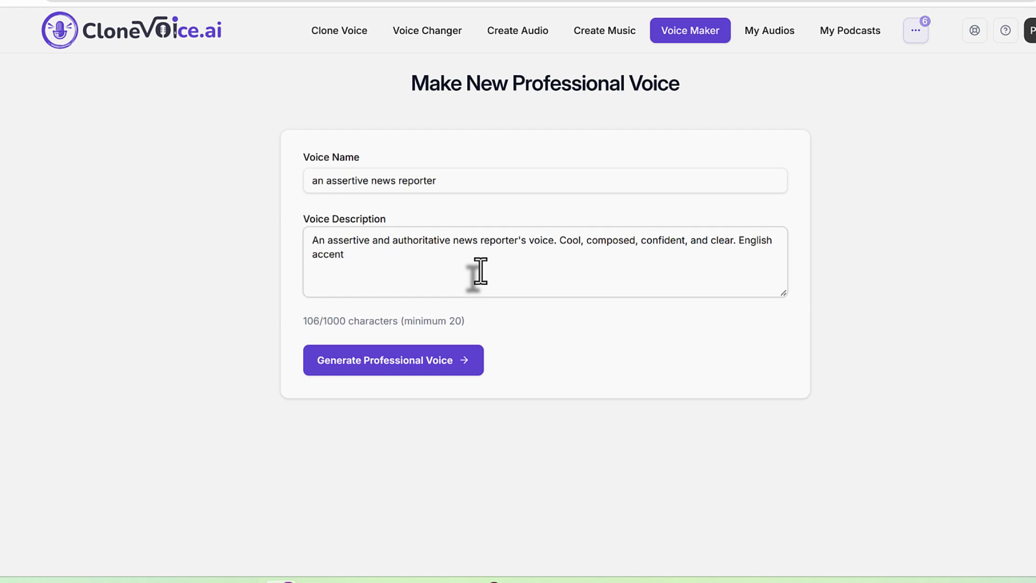
{"action": "key", "text": "shift+Right"}
{"action": "key", "text": "shift+Right"}
{"action": "key", "text": "shift+Right"}
{"action": "key", "text": "shift+Right"}
{"action": "key", "text": "shift+Right"}
{"action": "key", "text": "shift+Right"}
{"action": "key", "text": "Left"}
{"action": "type", "text": "British"}
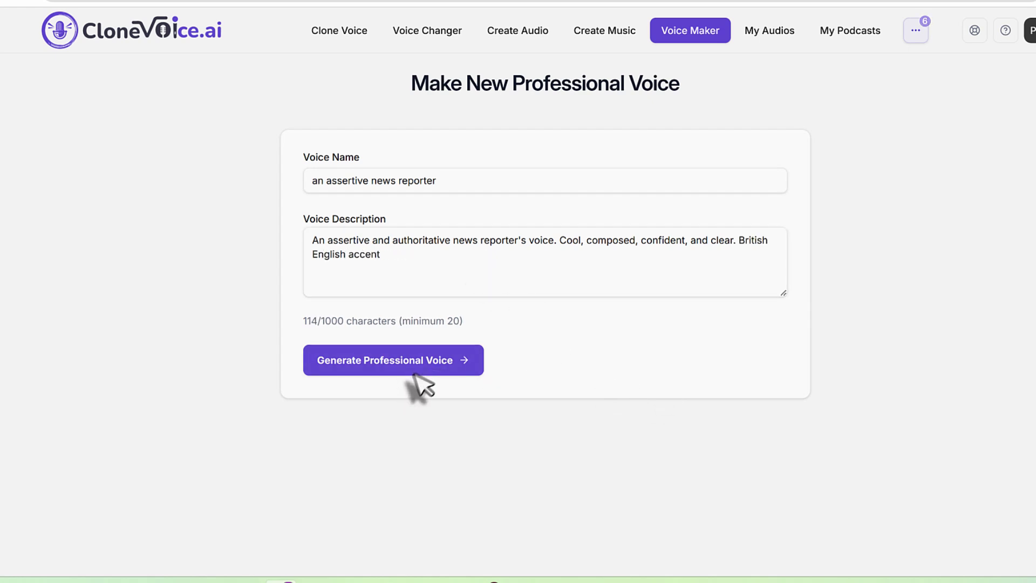
Append "British" with a capital B to the end of the voice name.
{"action": "left_click", "coordinate": [458, 184]}
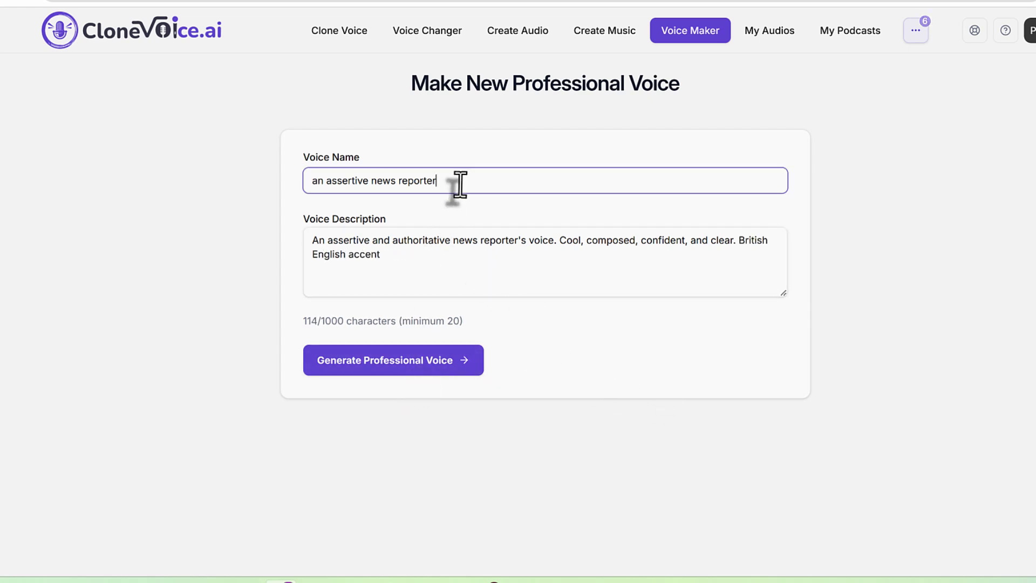
{"action": "type", "text": "british"}
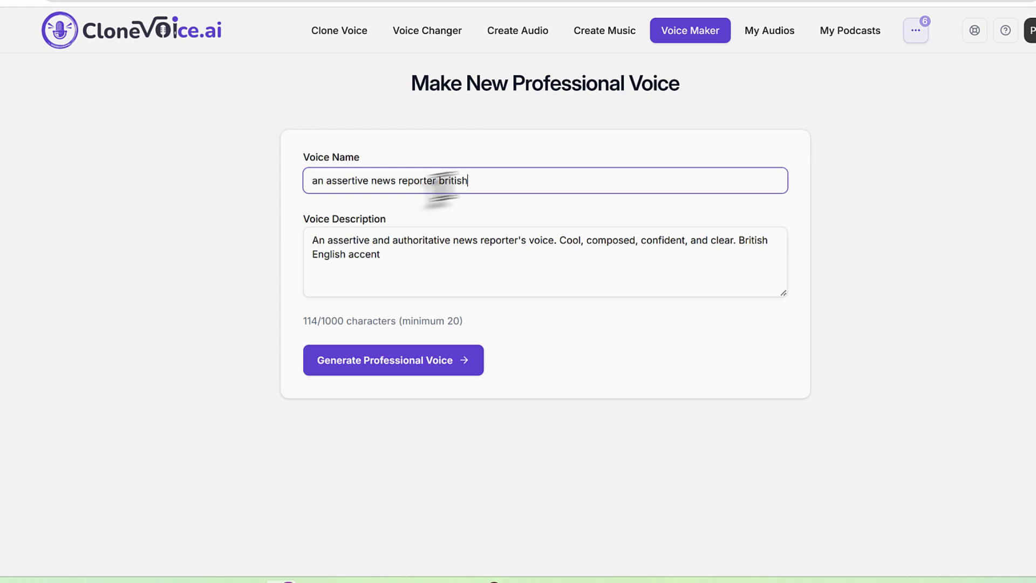
{"action": "left_click_drag", "start_coordinate": [438, 182], "coordinate": [444, 184]}
{"action": "type", "text": "B"}
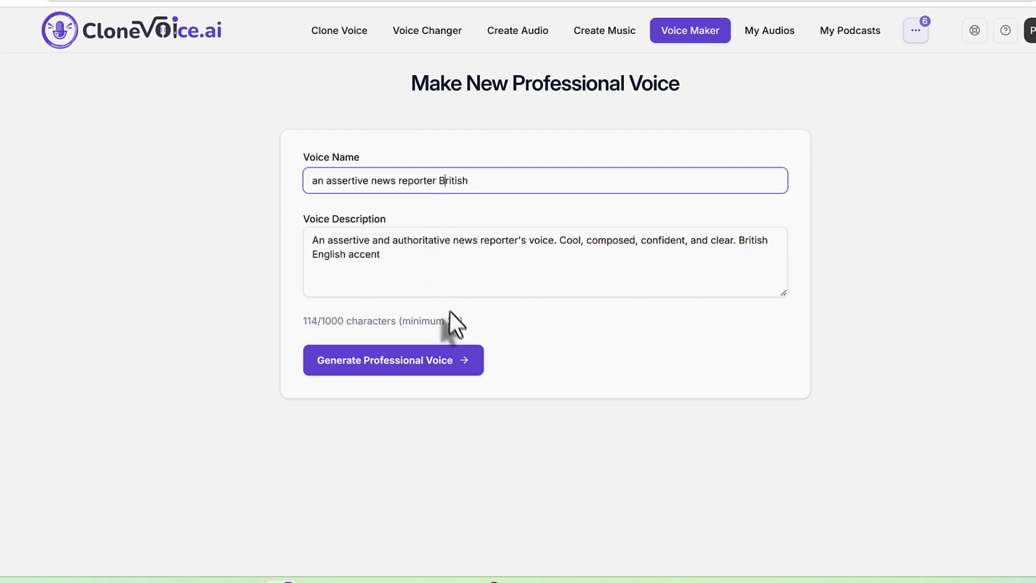
Generate the professional voice and play its sample from the list of voices.
{"action": "left_click", "coordinate": [445, 367]}
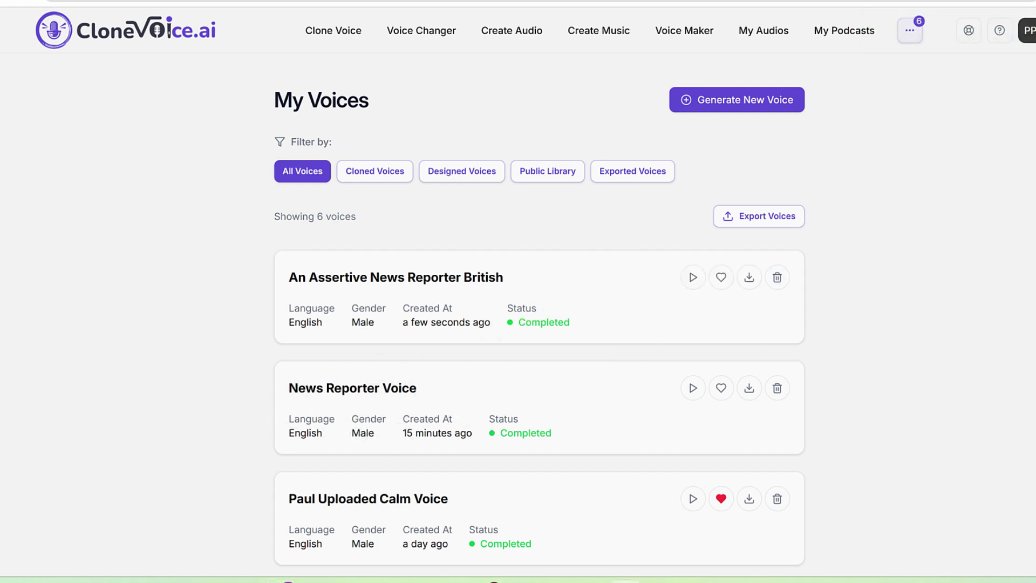
{"action": "left_click", "coordinate": [691, 278]}
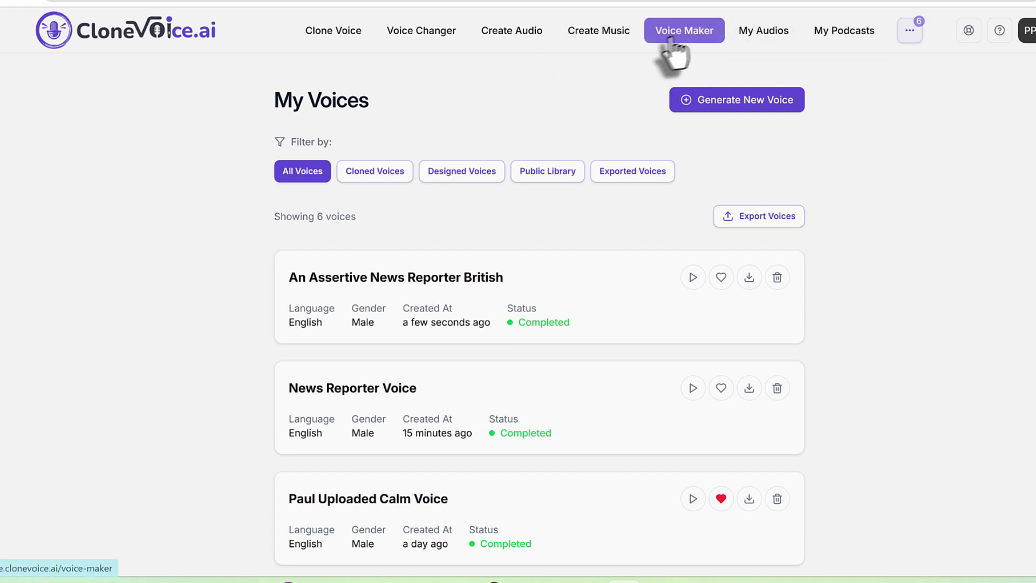
Start a new voice in the Creative Voice Maker and name it "Teenage Female Fairy".
{"action": "left_click", "coordinate": [693, 37]}
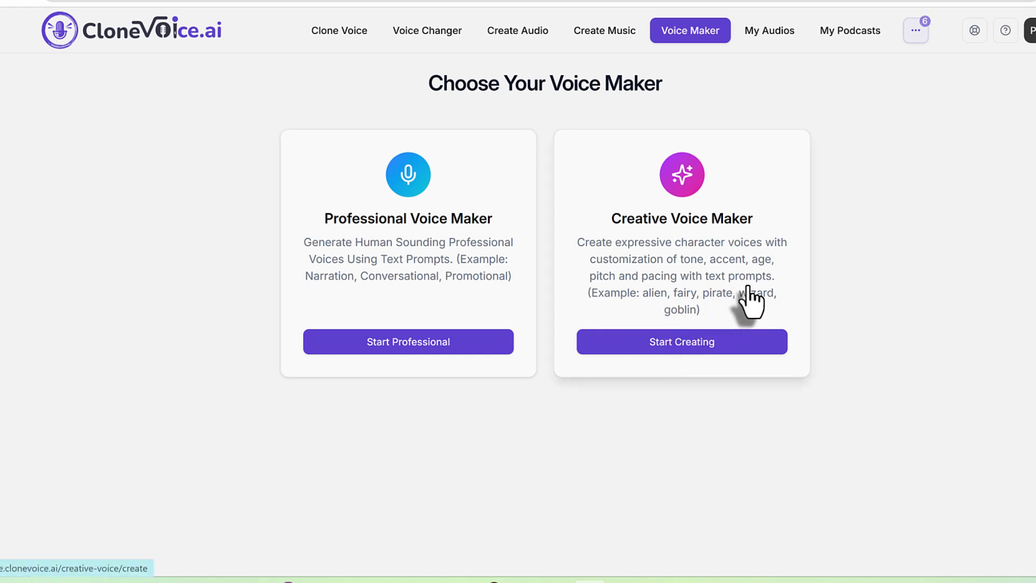
{"action": "left_click", "coordinate": [659, 347]}
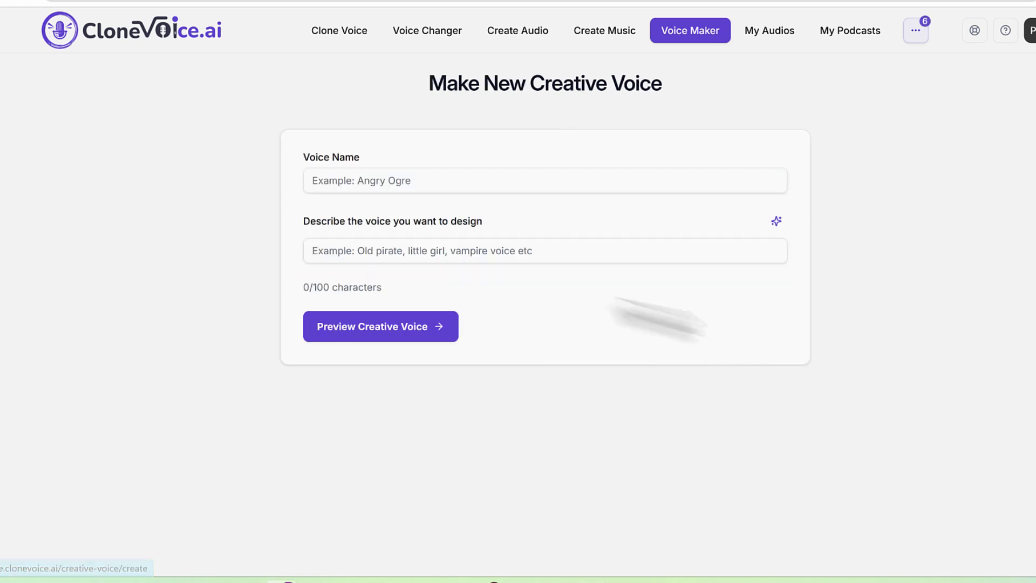
{"action": "left_click", "coordinate": [411, 187]}
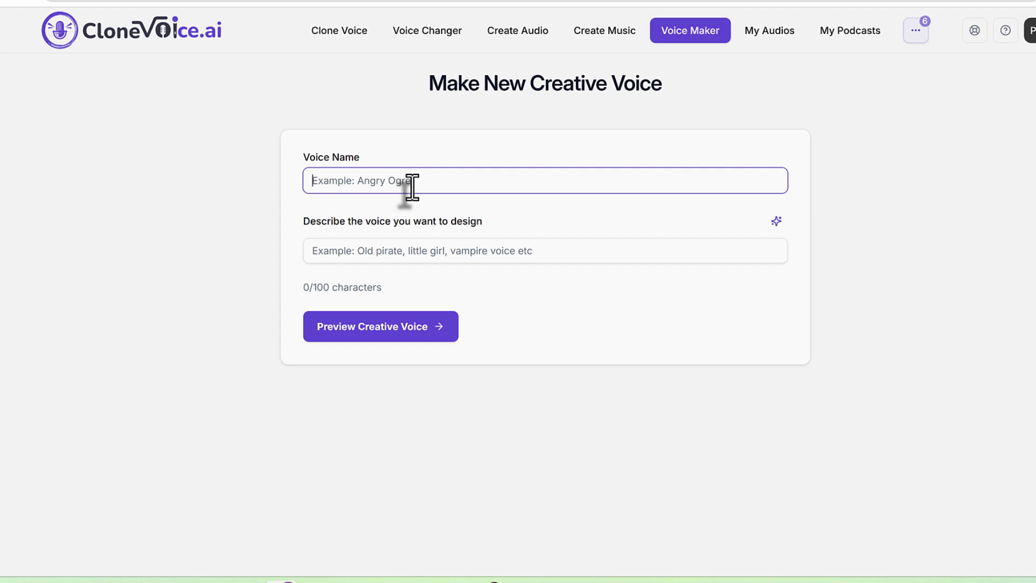
{"action": "type", "text": "Teenage Female Fairy"}
Describe the creative voice as "A mischievous teenage fairy" and generate its preview options.
{"action": "left_click", "coordinate": [388, 282]}
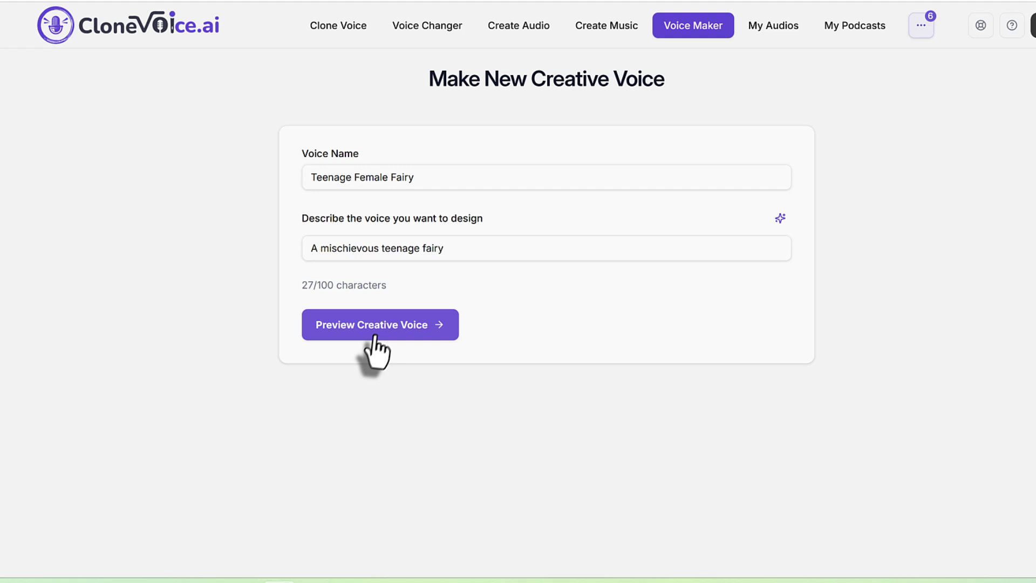
{"action": "left_click", "coordinate": [375, 339]}
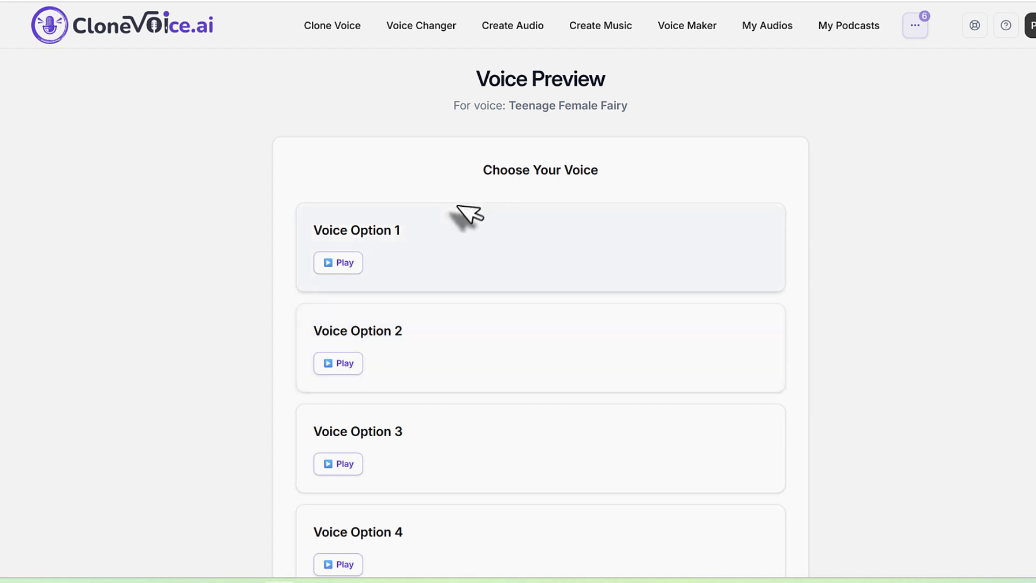
{"action": "scroll", "coordinate": [348, 254], "scroll_direction": "down", "scroll_amount": 3}
{"action": "scroll", "coordinate": [347, 254], "scroll_direction": "up", "scroll_amount": 3}
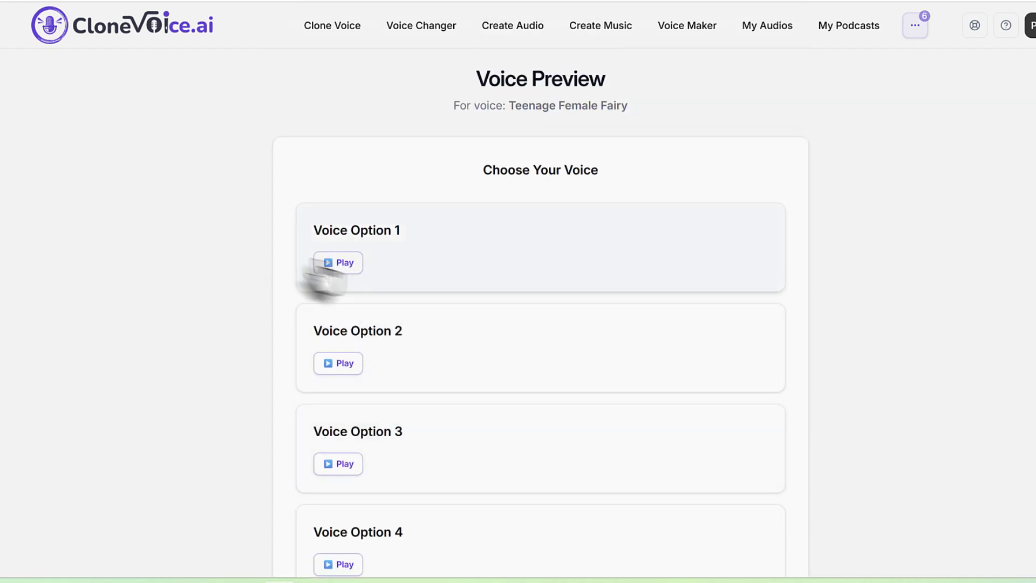
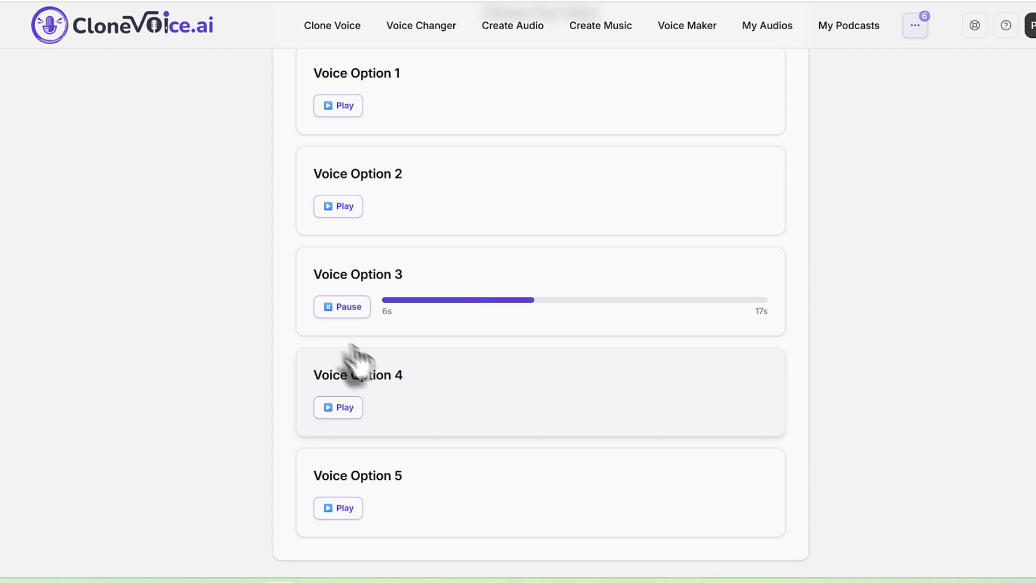
Stop the Voice Option 3 sample and listen to the samples of Voice Options 4 and 5.
{"action": "left_click", "coordinate": [336, 309]}
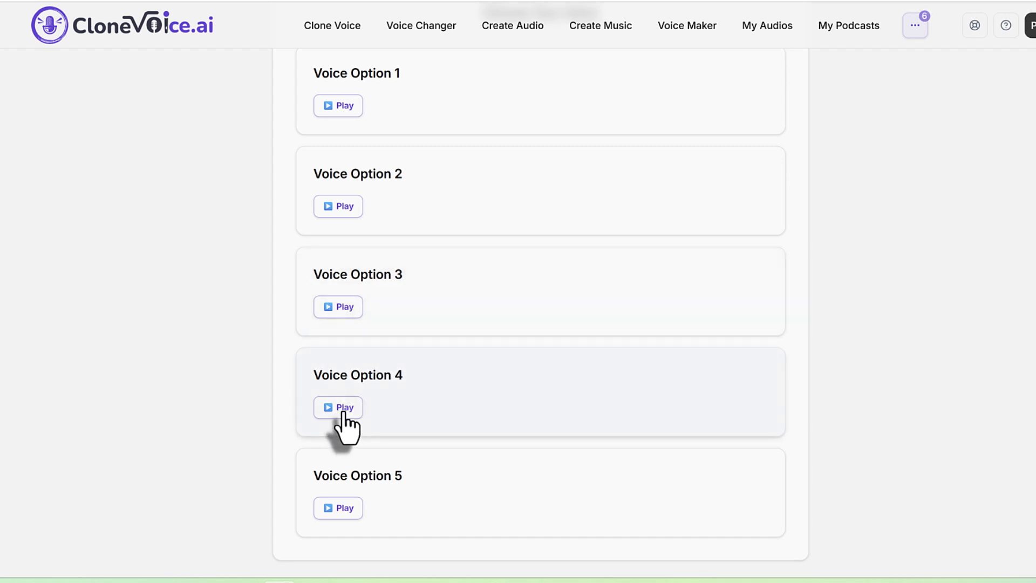
{"action": "left_click", "coordinate": [344, 413]}
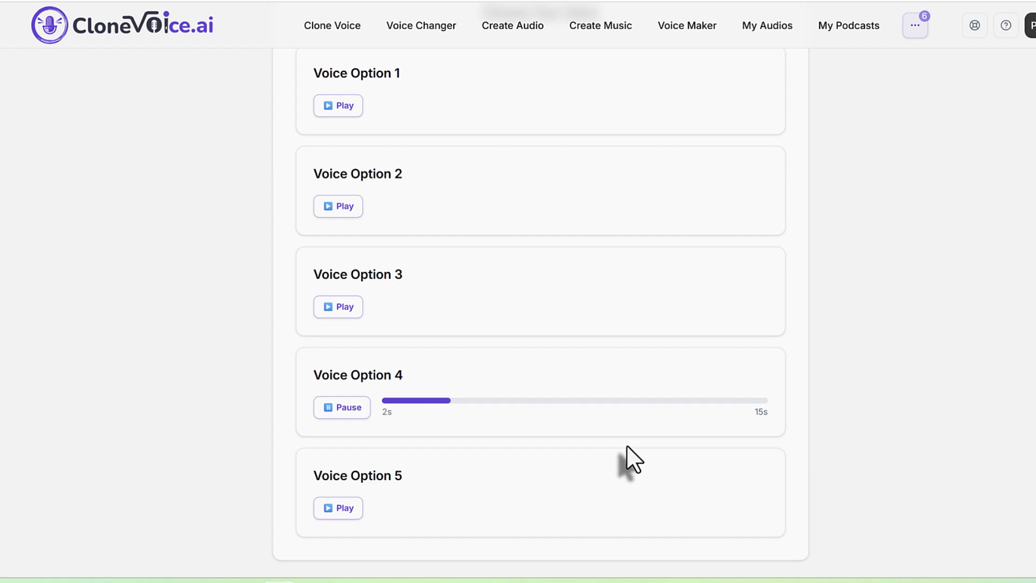
{"action": "left_click", "coordinate": [342, 409]}
{"action": "left_click", "coordinate": [345, 512]}
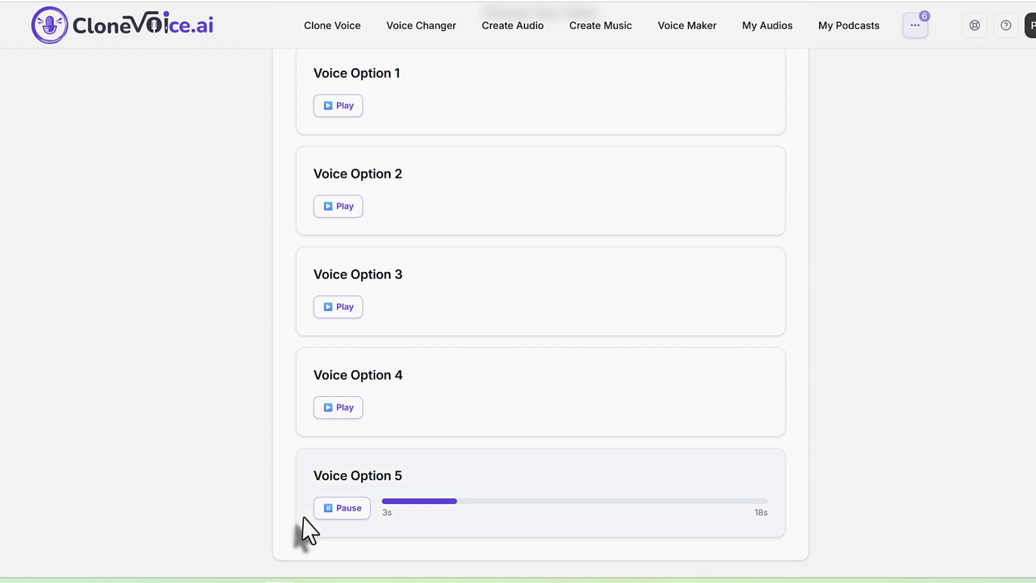
{"action": "left_click", "coordinate": [338, 513]}
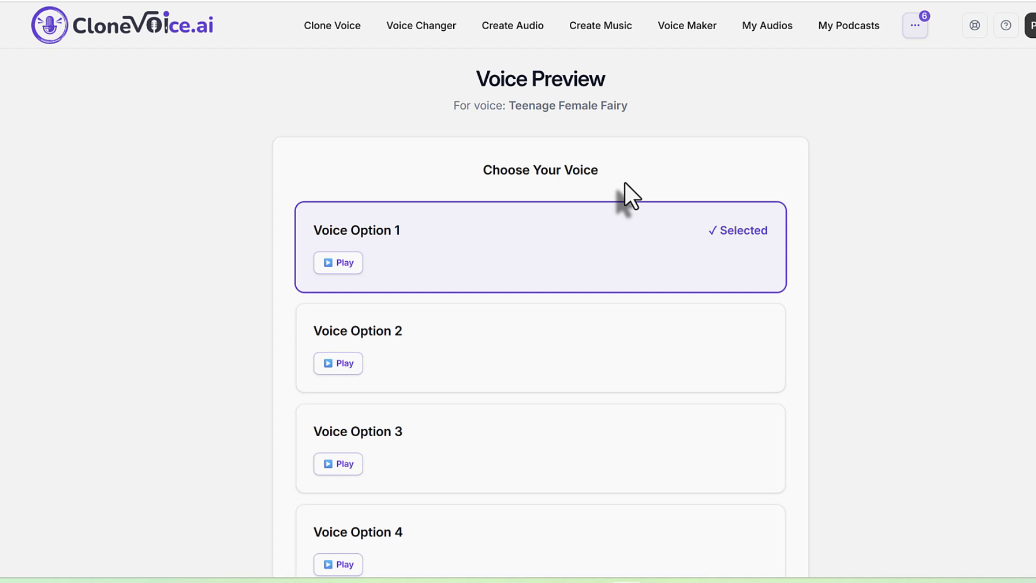
Create the Teenage Female Fairy voice from the selected Voice Option 1.
{"action": "scroll", "coordinate": [777, 231], "scroll_direction": "down", "scroll_amount": 4}
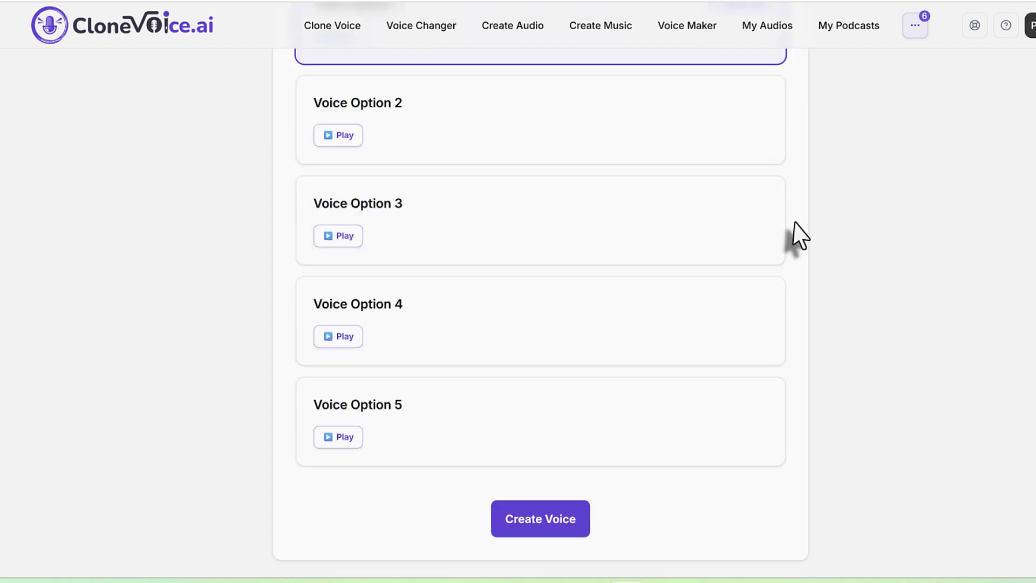
{"action": "scroll", "coordinate": [801, 236], "scroll_direction": "up", "scroll_amount": 4}
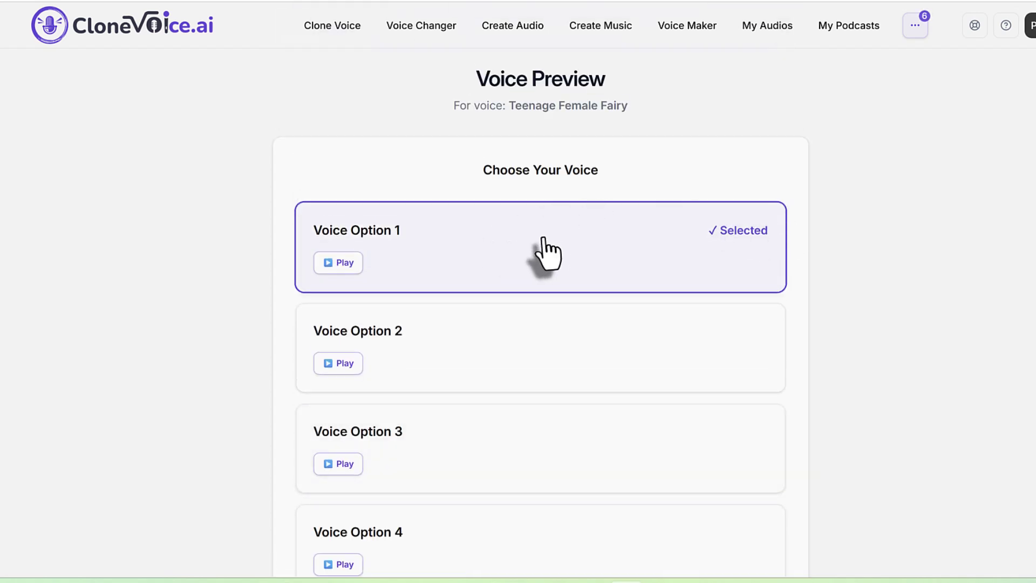
{"action": "scroll", "coordinate": [545, 247], "scroll_direction": "down", "scroll_amount": 4}
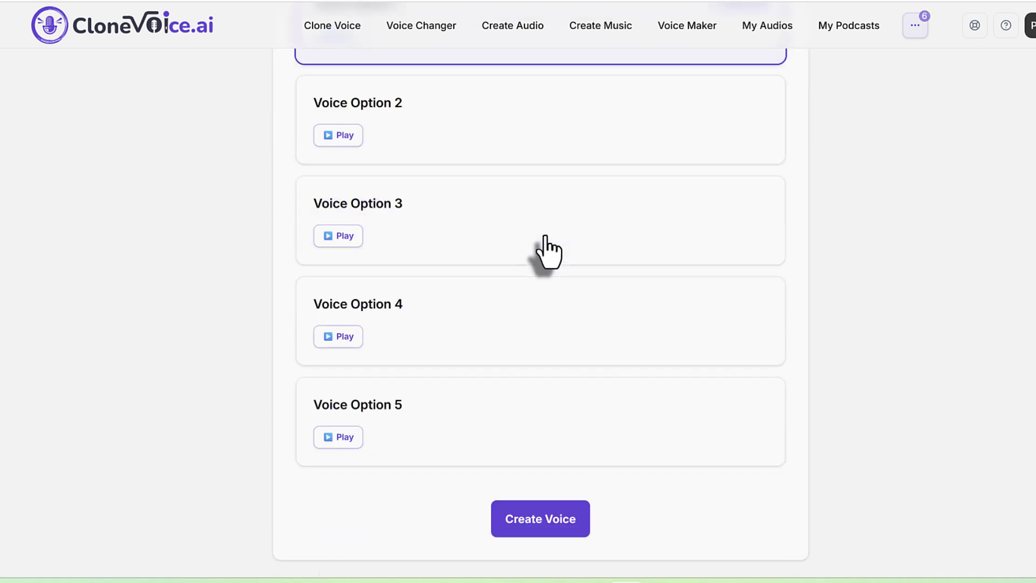
{"action": "left_click", "coordinate": [561, 534]}
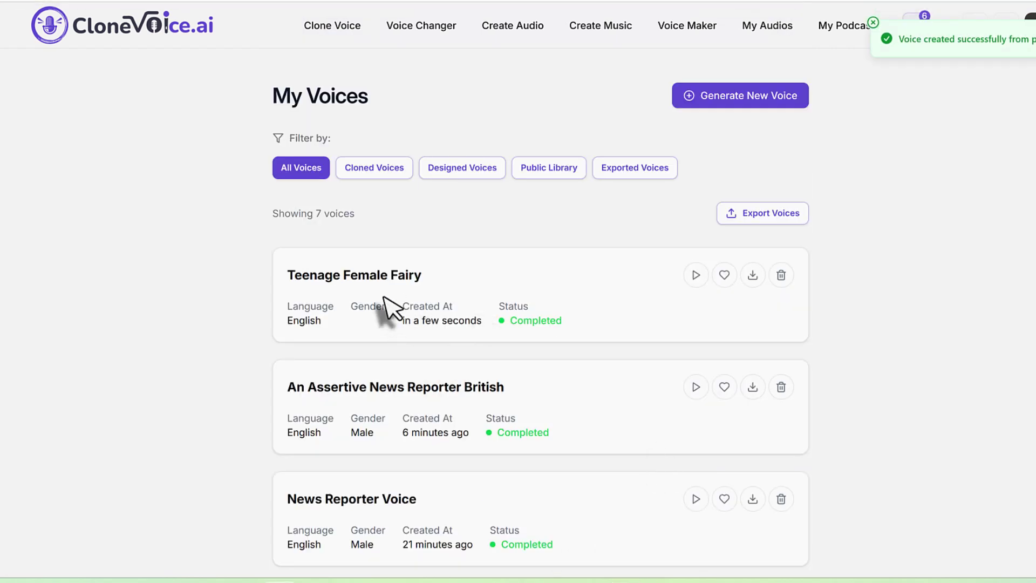
{"action": "left_click_drag", "start_coordinate": [277, 290], "coordinate": [561, 335]}
{"action": "double_click", "coordinate": [321, 279]}
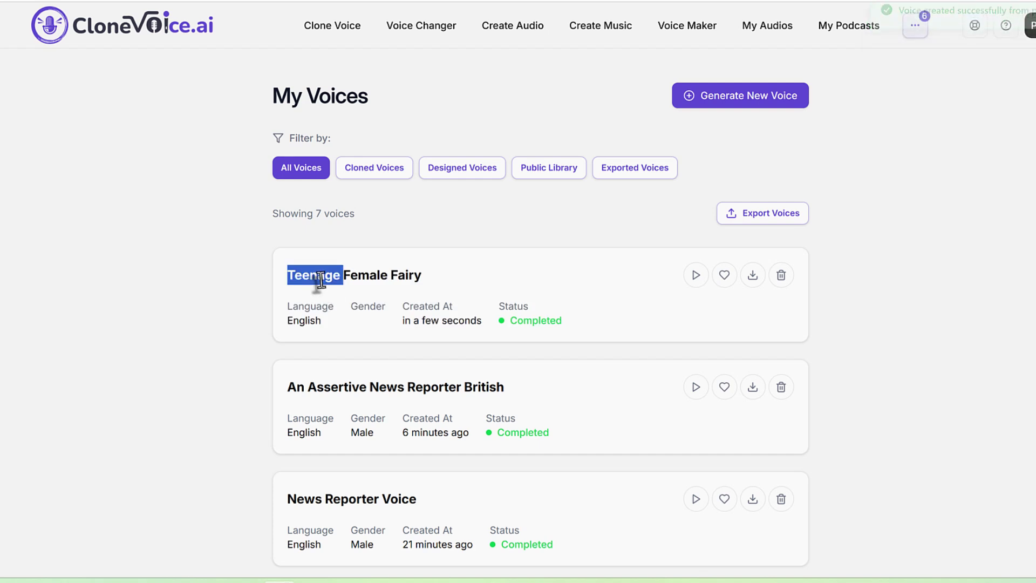
{"action": "left_click", "coordinate": [321, 279]}
{"action": "left_click", "coordinate": [424, 275]}
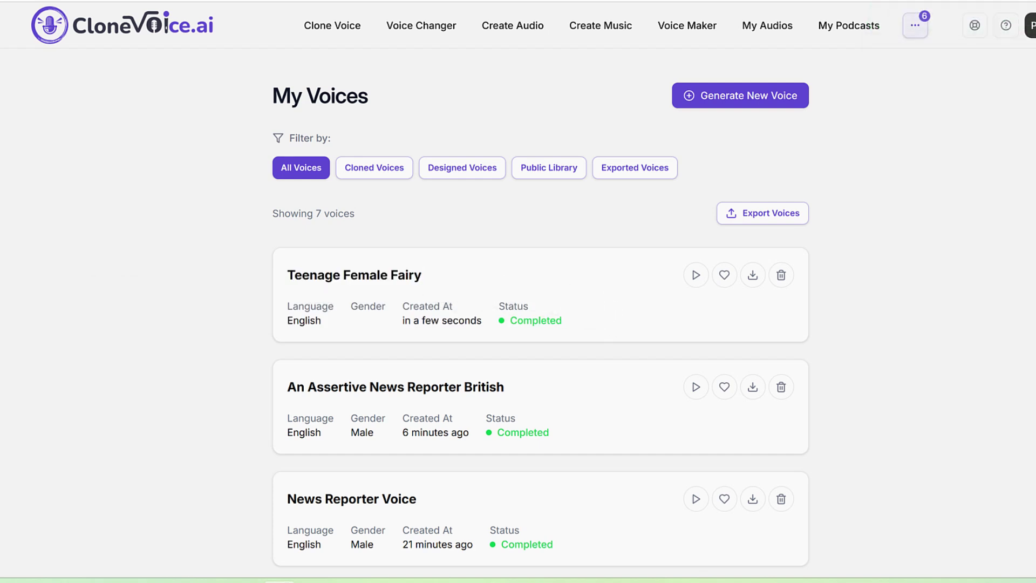
{"action": "left_click", "coordinate": [724, 390]}
{"action": "mouse_move", "coordinate": [702, 380]}
{"action": "left_mouse_down"}
{"action": "mouse_move", "coordinate": [727, 373]}
{"action": "mouse_move", "coordinate": [726, 397]}
{"action": "mouse_move", "coordinate": [709, 380]}
{"action": "left_mouse_up"}
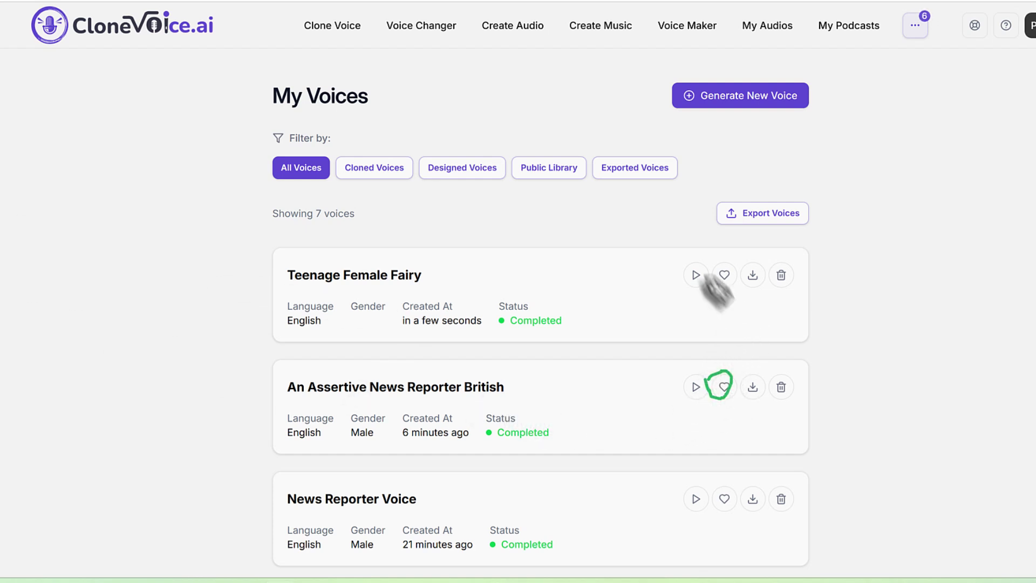
{"action": "left_click_drag", "start_coordinate": [718, 292], "coordinate": [738, 270]}
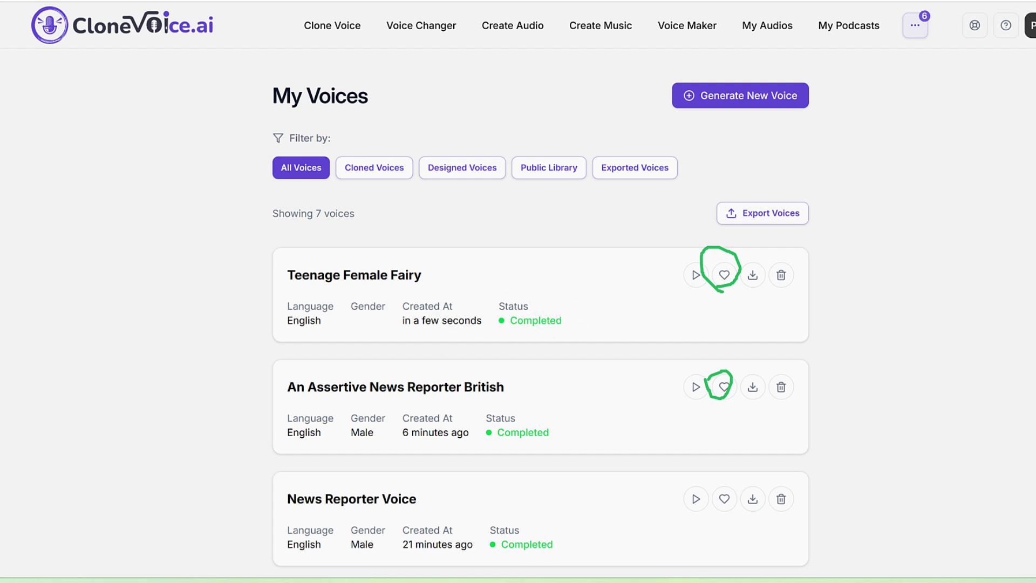
{"action": "key", "text": "Escape"}
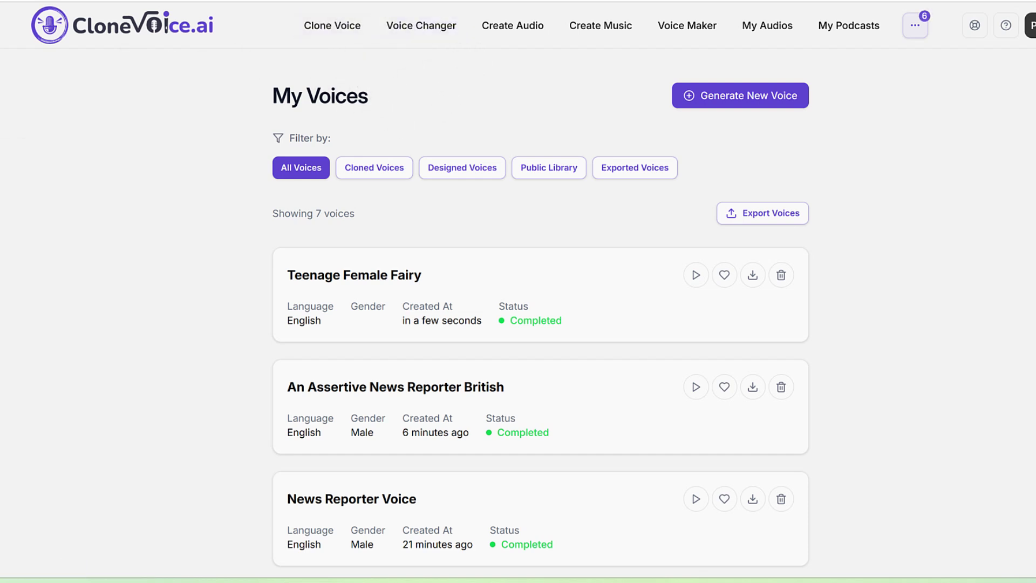
{"action": "mouse_move", "coordinate": [540, 43]}
{"action": "left_mouse_down"}
{"action": "mouse_move", "coordinate": [475, 10]}
{"action": "mouse_move", "coordinate": [502, 43]}
{"action": "mouse_move", "coordinate": [474, 123]}
{"action": "left_mouse_up"}
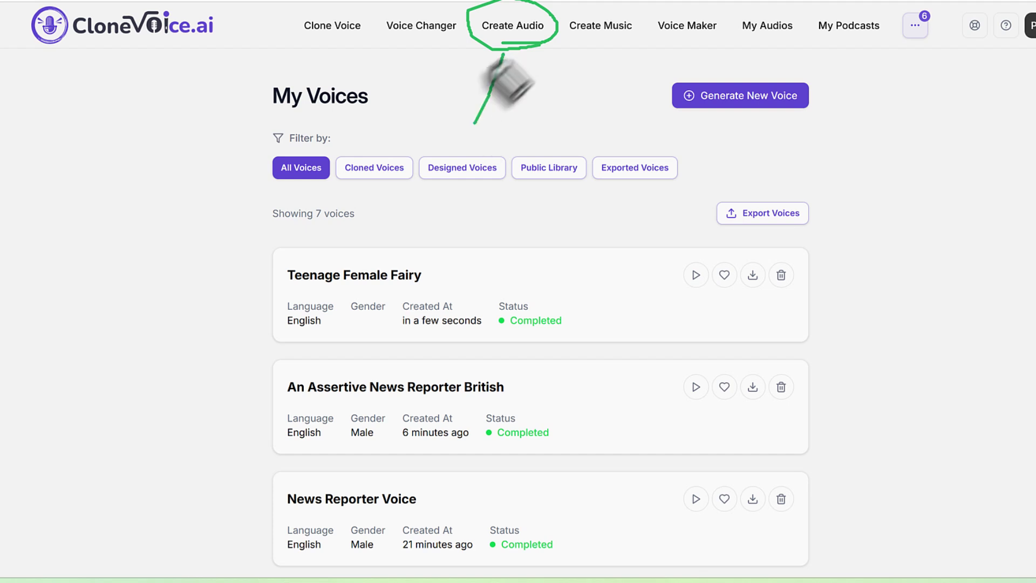
{"action": "left_click_drag", "start_coordinate": [484, 67], "coordinate": [507, 49]}
{"action": "left_click_drag", "start_coordinate": [508, 50], "coordinate": [523, 79]}
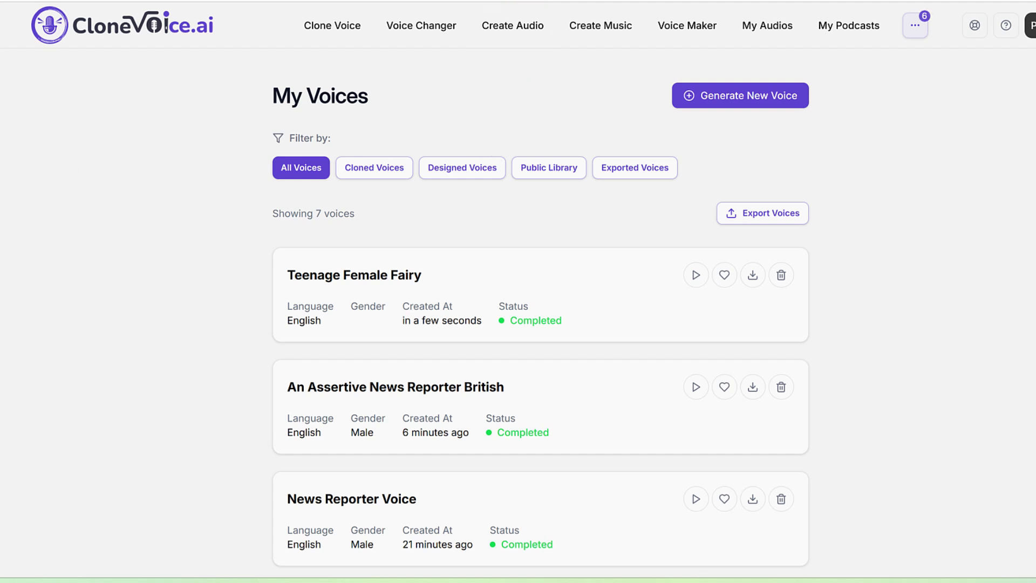
Start a new audio named "Fairy story" and assign it the Teenage Female Fairy voice, searching for "fairy" among the Designed voices.
{"action": "left_click", "coordinate": [519, 33]}
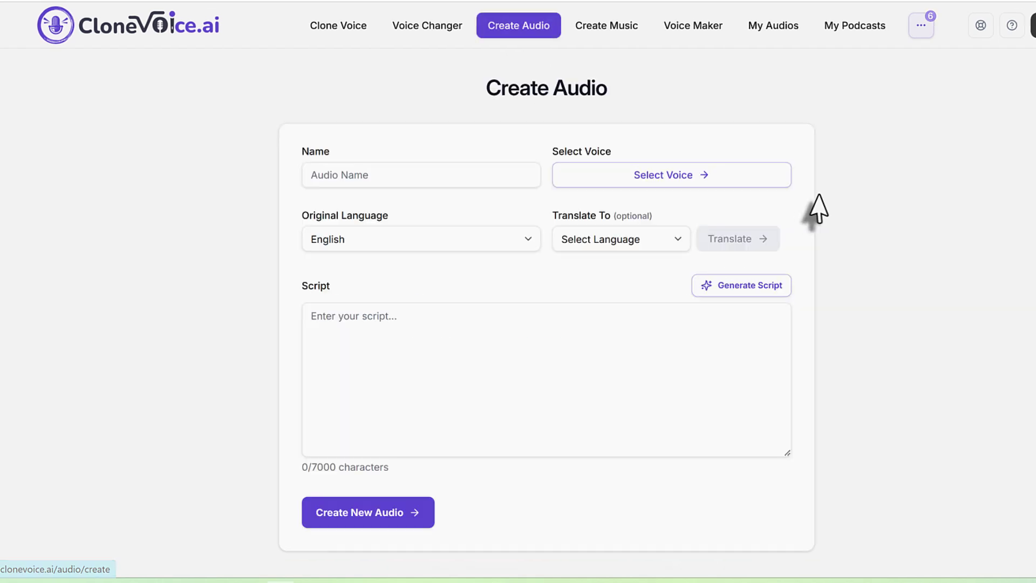
{"action": "left_click", "coordinate": [318, 177]}
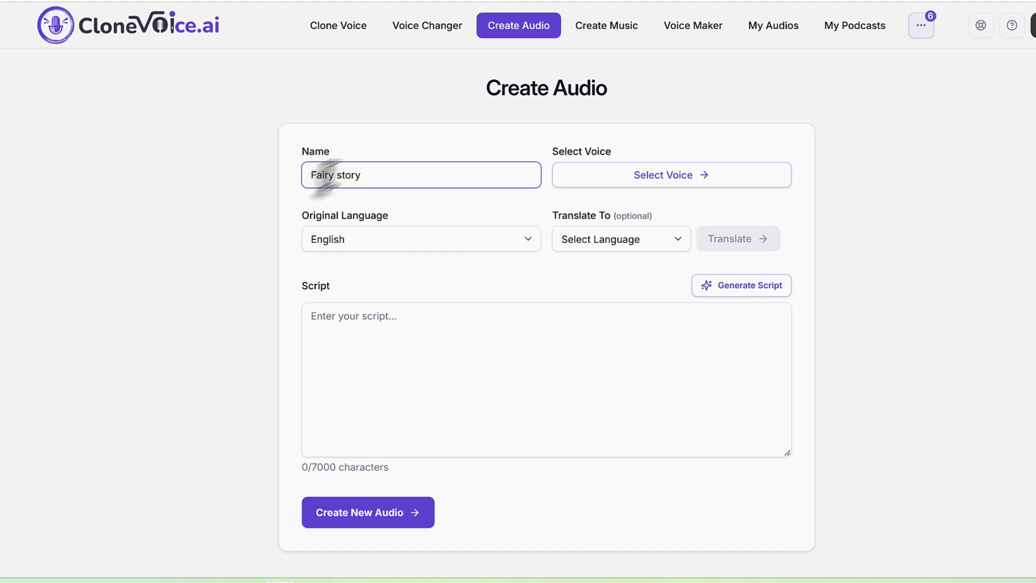
{"action": "left_click", "coordinate": [657, 186]}
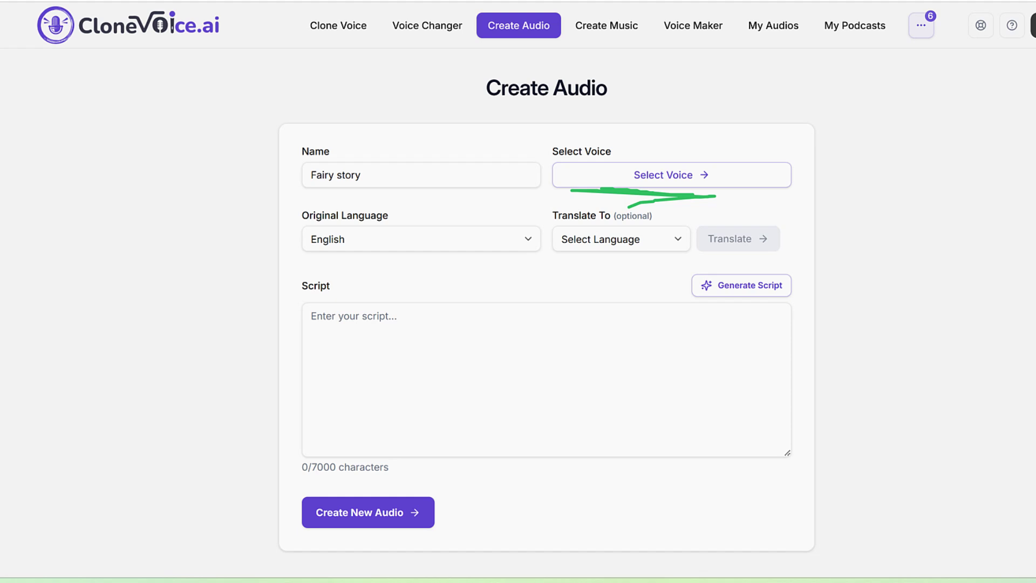
{"action": "left_click", "coordinate": [660, 192]}
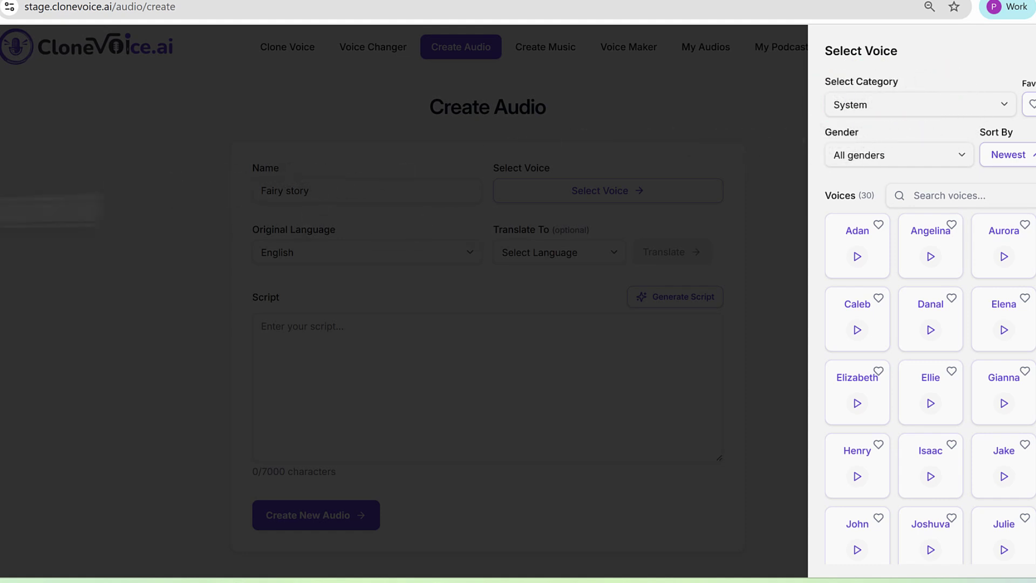
{"action": "left_click", "coordinate": [895, 108]}
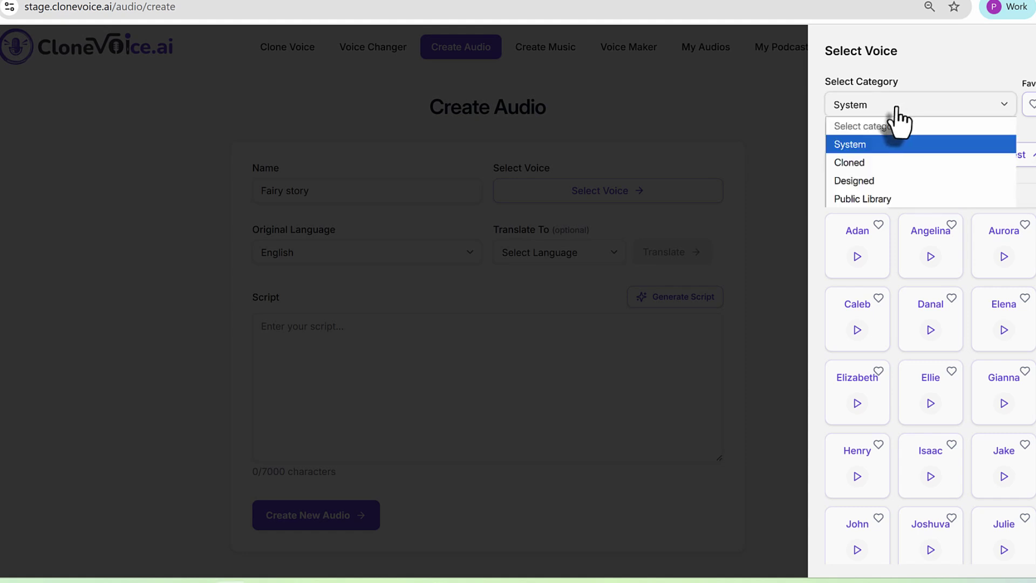
{"action": "left_click", "coordinate": [853, 181]}
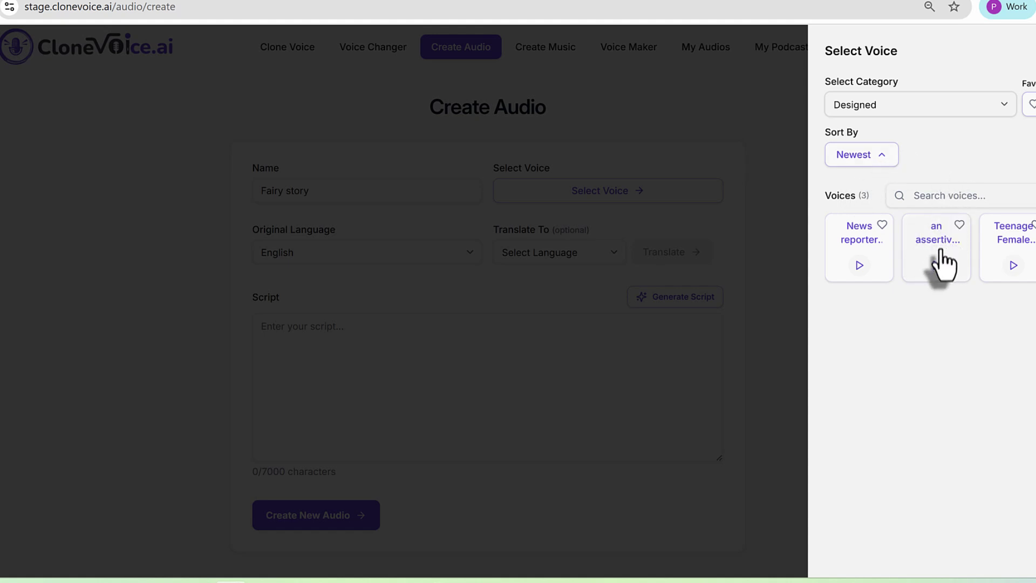
{"action": "left_click", "coordinate": [944, 197]}
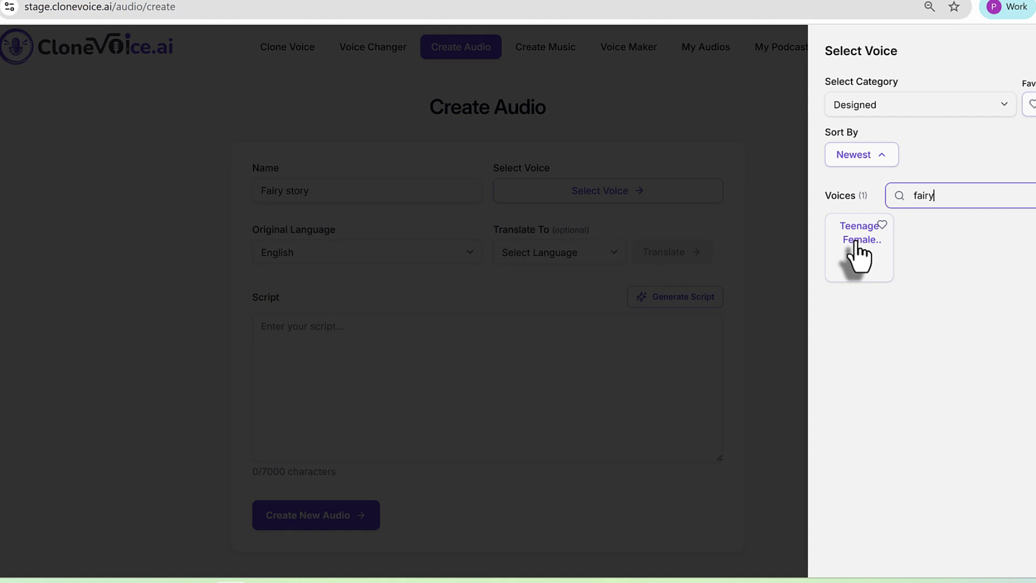
{"action": "left_click", "coordinate": [858, 253]}
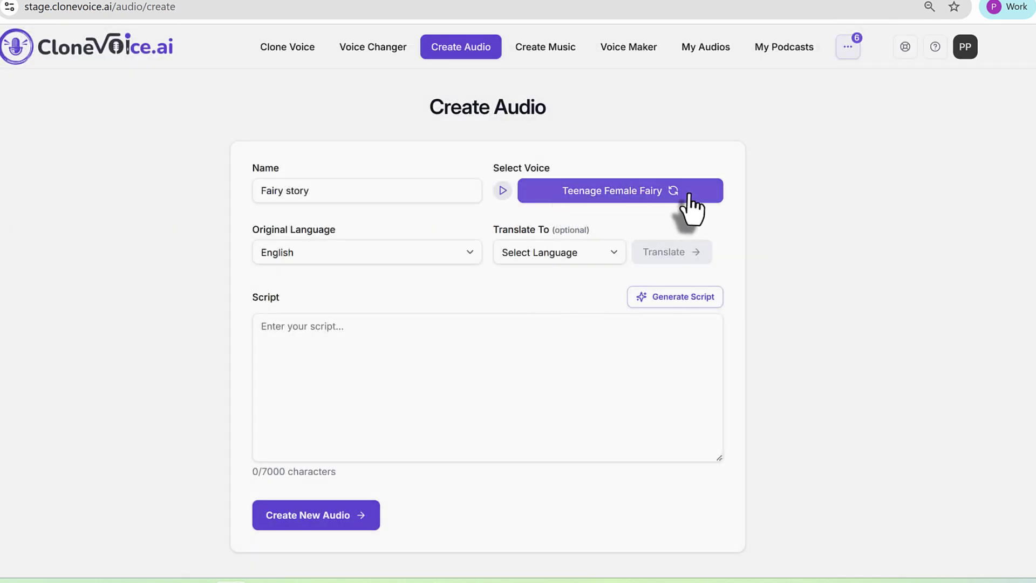
Generate a script in the Children's Storybooks category on the topic "a whimsical story of a teenage fairy finding fortune".
{"action": "left_click", "coordinate": [474, 344]}
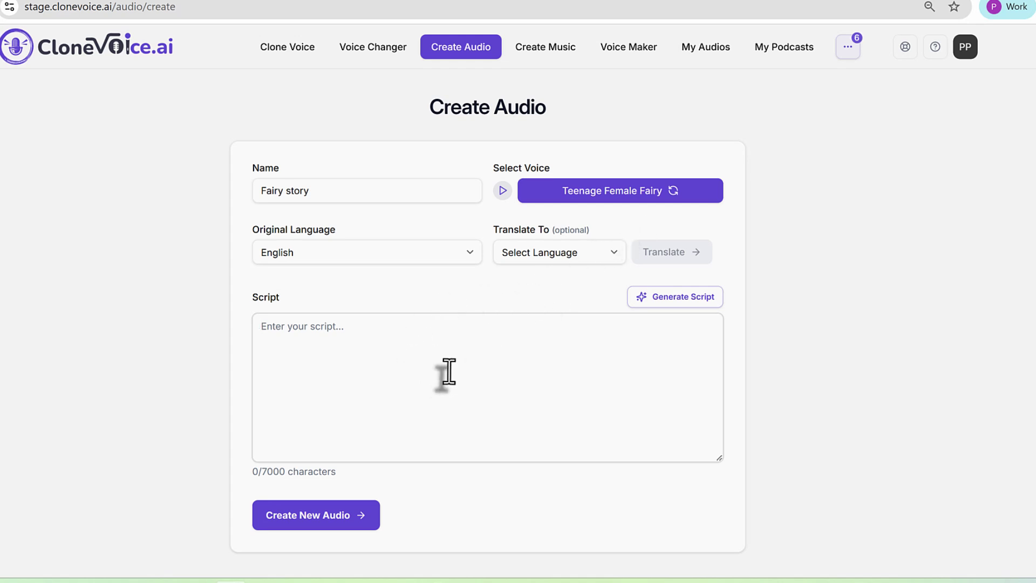
{"action": "left_click", "coordinate": [645, 298]}
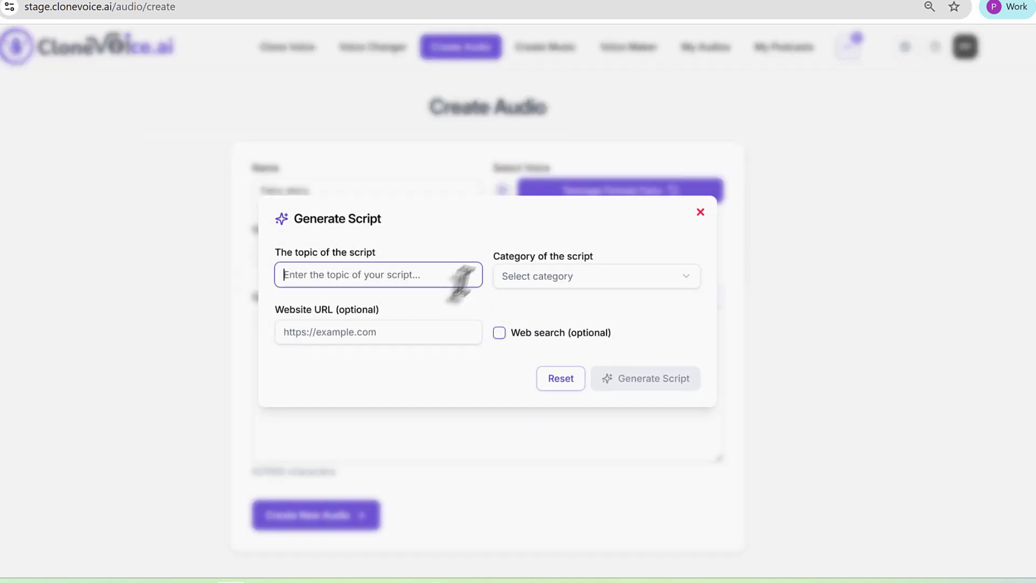
{"action": "left_click", "coordinate": [556, 278]}
{"action": "left_click", "coordinate": [594, 327]}
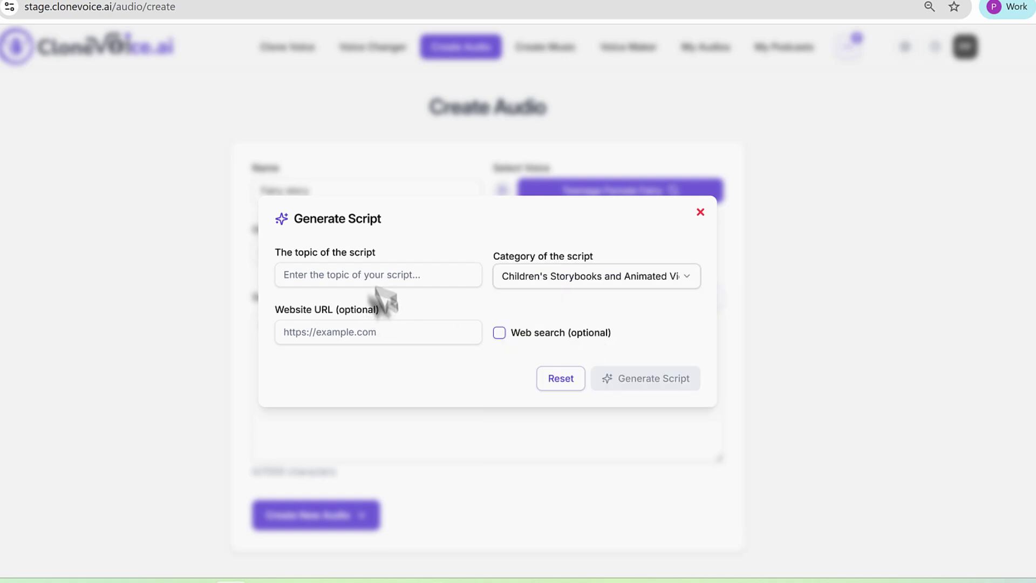
{"action": "left_click", "coordinate": [385, 270]}
{"action": "type", "text": "a"}
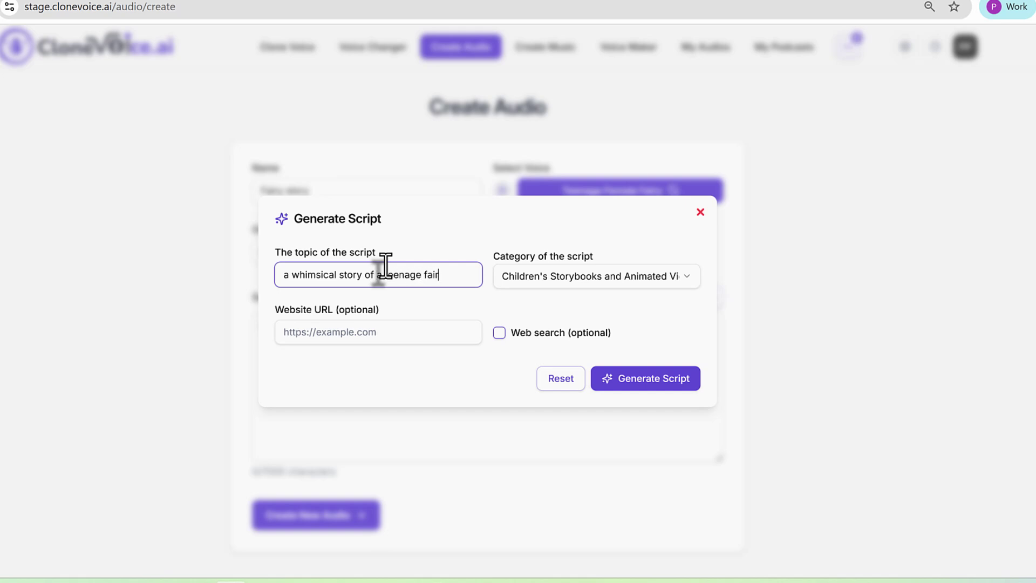
{"action": "type", "text": "nding fortune"}
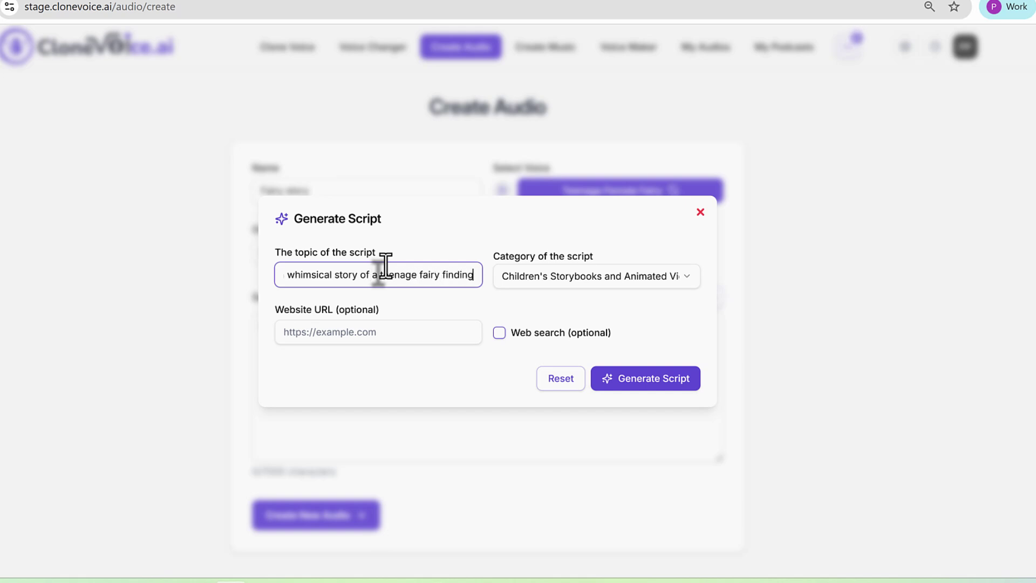
{"action": "left_click", "coordinate": [697, 384]}
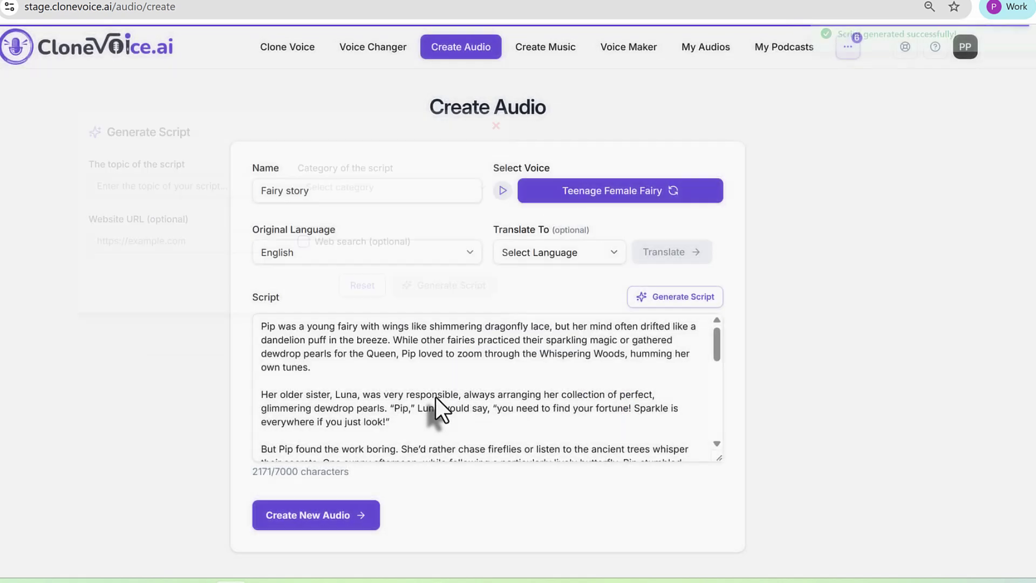
Create the Fairy story audio from the script and generate it after listening to the first segment.
{"action": "left_click", "coordinate": [346, 515]}
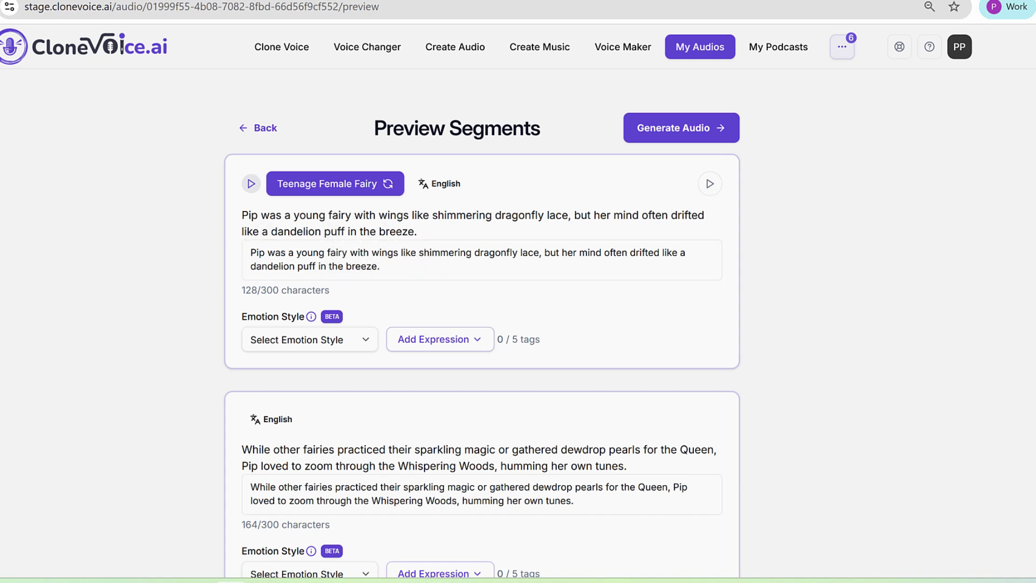
{"action": "left_click", "coordinate": [709, 183]}
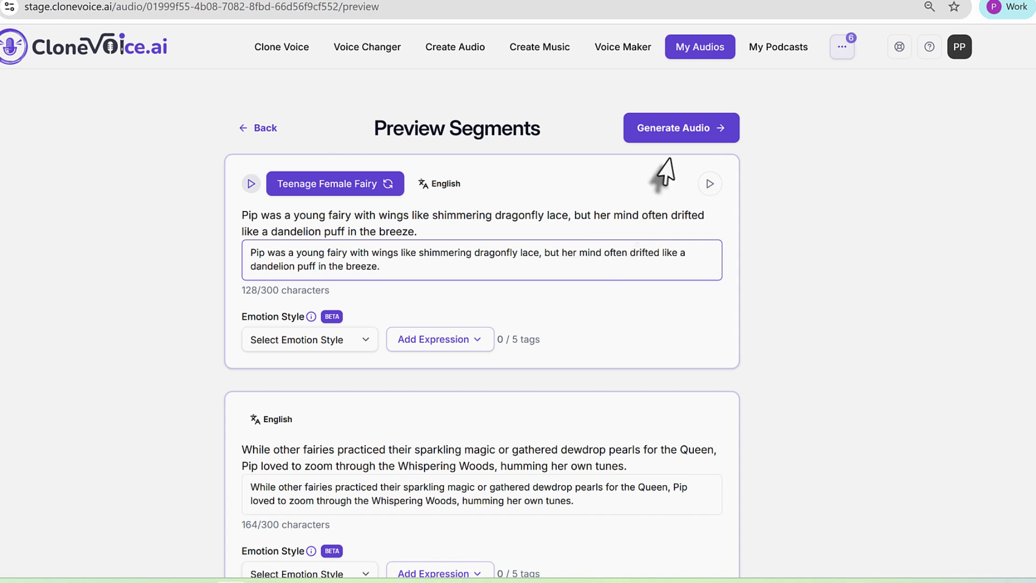
{"action": "left_click", "coordinate": [685, 134]}
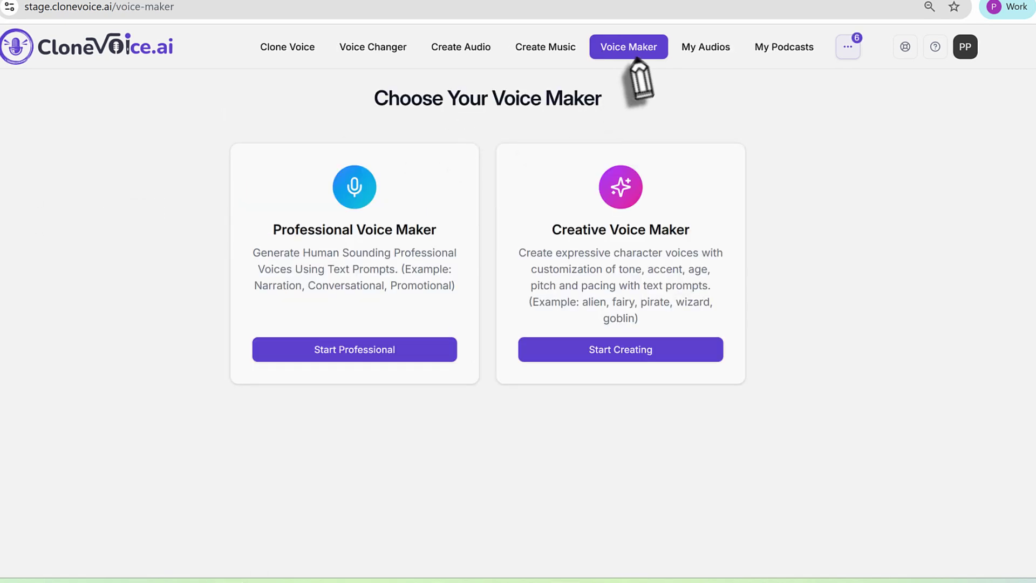
Start another voice in the Creative Voice Maker and name it "Angry Pirate".
{"action": "mouse_move", "coordinate": [665, 150]}
{"action": "left_mouse_down"}
{"action": "mouse_move", "coordinate": [637, 151]}
{"action": "mouse_move", "coordinate": [540, 367]}
{"action": "mouse_move", "coordinate": [609, 151]}
{"action": "left_mouse_up"}
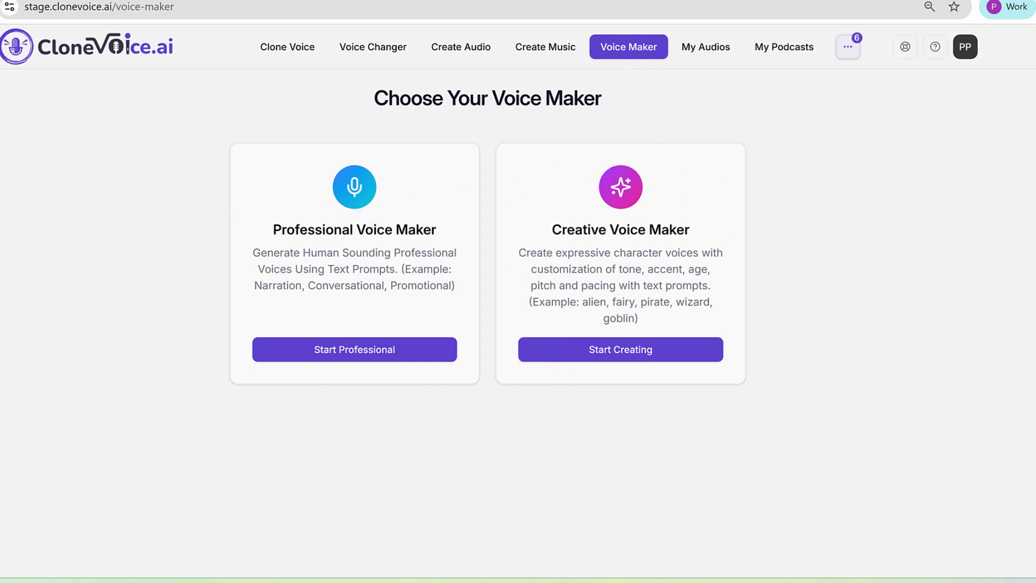
{"action": "left_click", "coordinate": [653, 355]}
{"action": "left_click", "coordinate": [349, 188]}
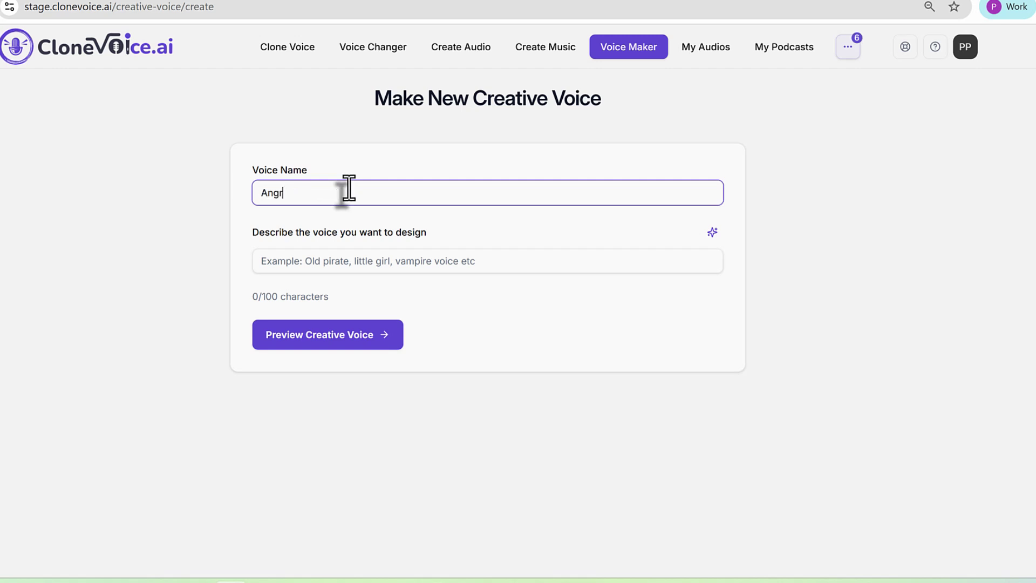
{"action": "type", "text": "Angry Pirate"}
{"action": "key", "text": "Tab"}
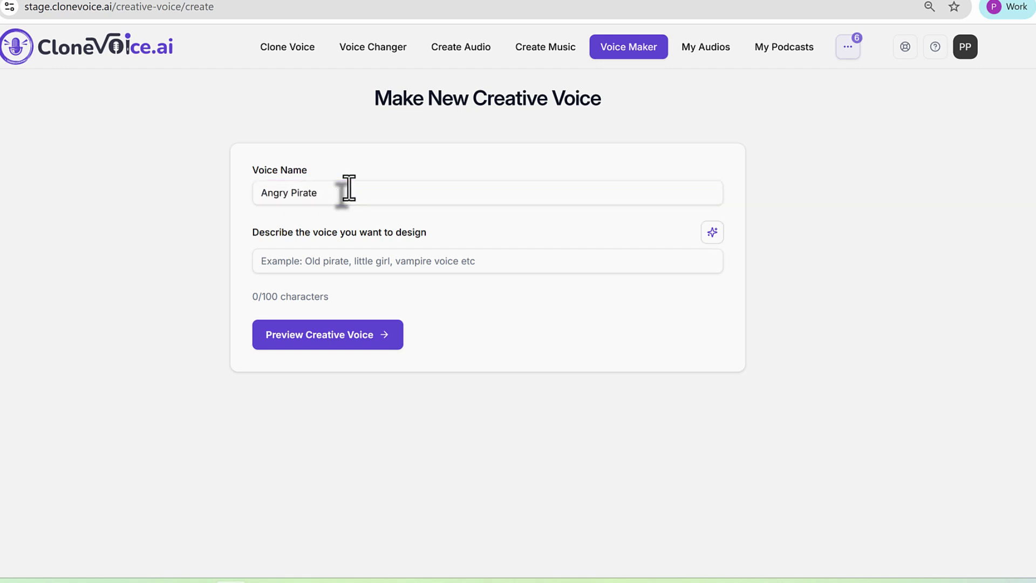
Describe the creative voice as "an angry old pirate" and generate its preview options.
{"action": "left_click", "coordinate": [347, 261]}
{"action": "type", "text": "an angry old pirate"}
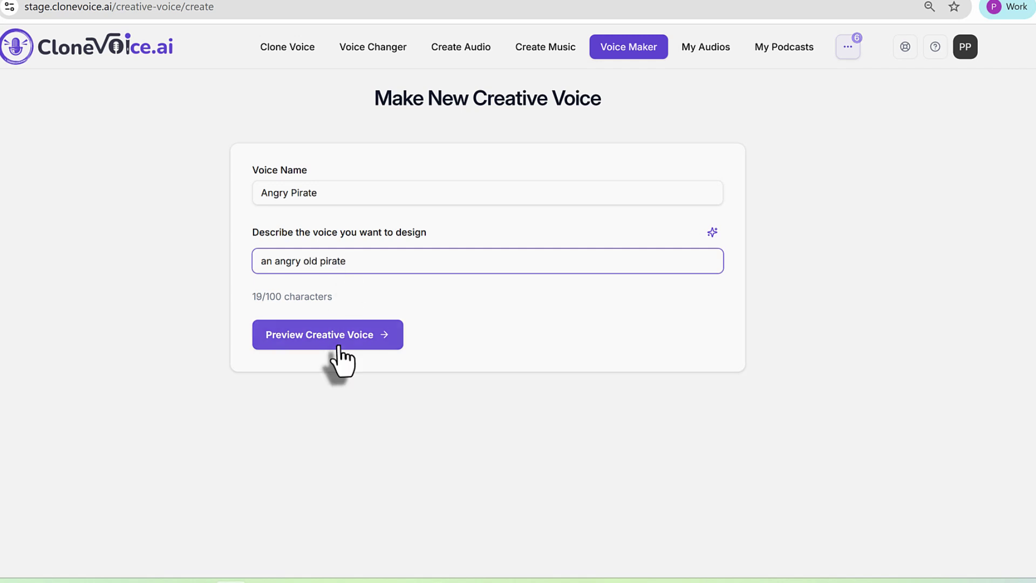
{"action": "left_click", "coordinate": [337, 341]}
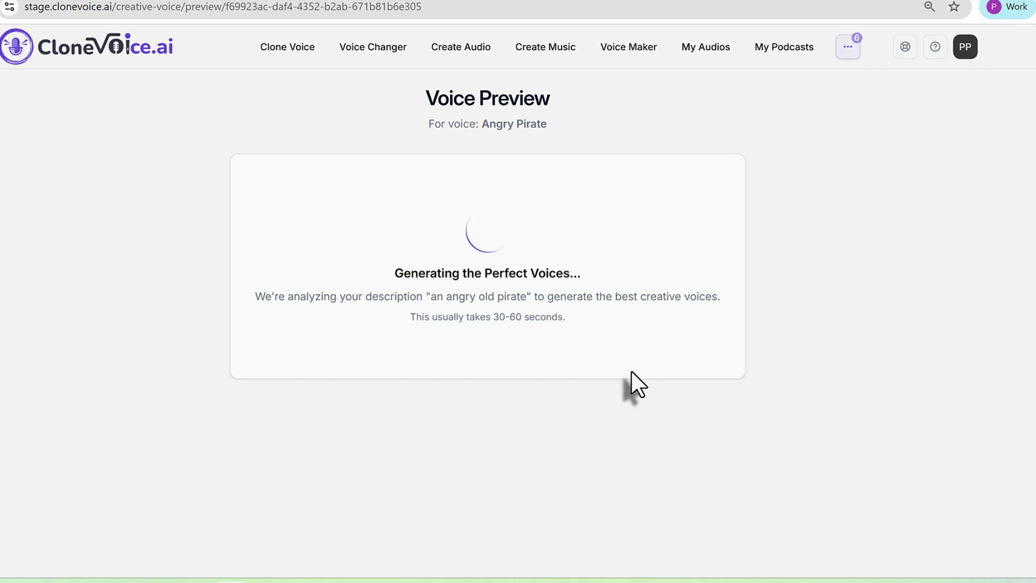
{"action": "scroll", "coordinate": [631, 371], "scroll_direction": "down", "scroll_amount": 3}
{"action": "scroll", "coordinate": [632, 384], "scroll_direction": "up", "scroll_amount": 3}
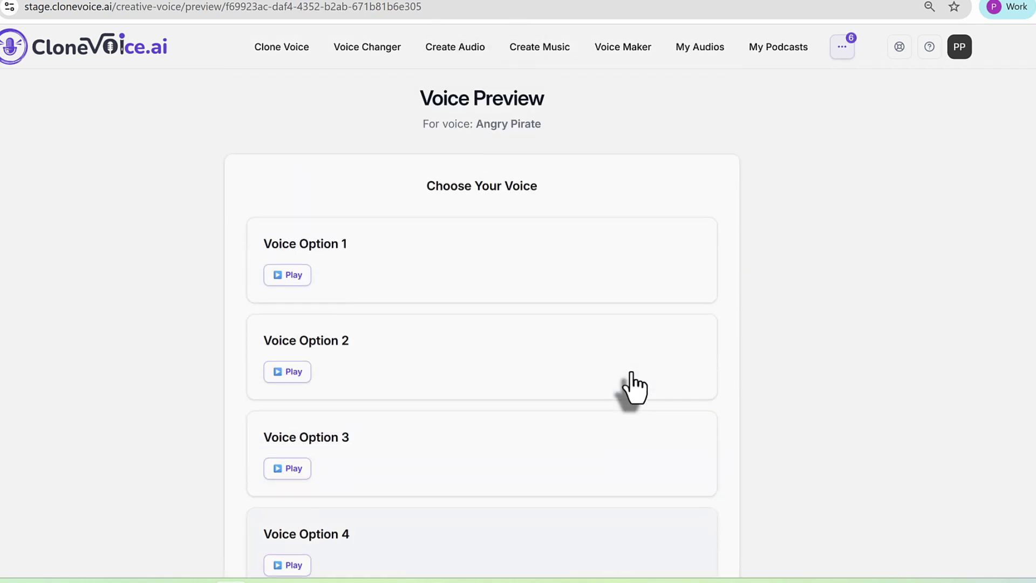
{"action": "scroll", "coordinate": [629, 384], "scroll_direction": "down", "scroll_amount": 3}
{"action": "scroll", "coordinate": [629, 383], "scroll_direction": "up", "scroll_amount": 3}
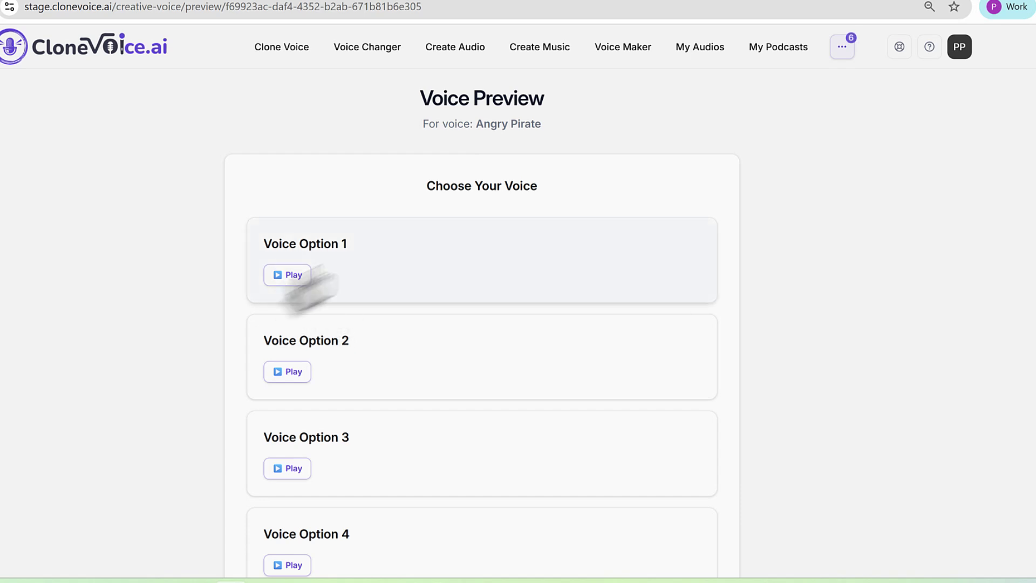
Listen to Voice Option 2 for the Angry Pirate, select that option and create the voice from it.
{"action": "scroll", "coordinate": [359, 354], "scroll_direction": "down", "scroll_amount": 3}
{"action": "scroll", "coordinate": [358, 354], "scroll_direction": "up", "scroll_amount": 3}
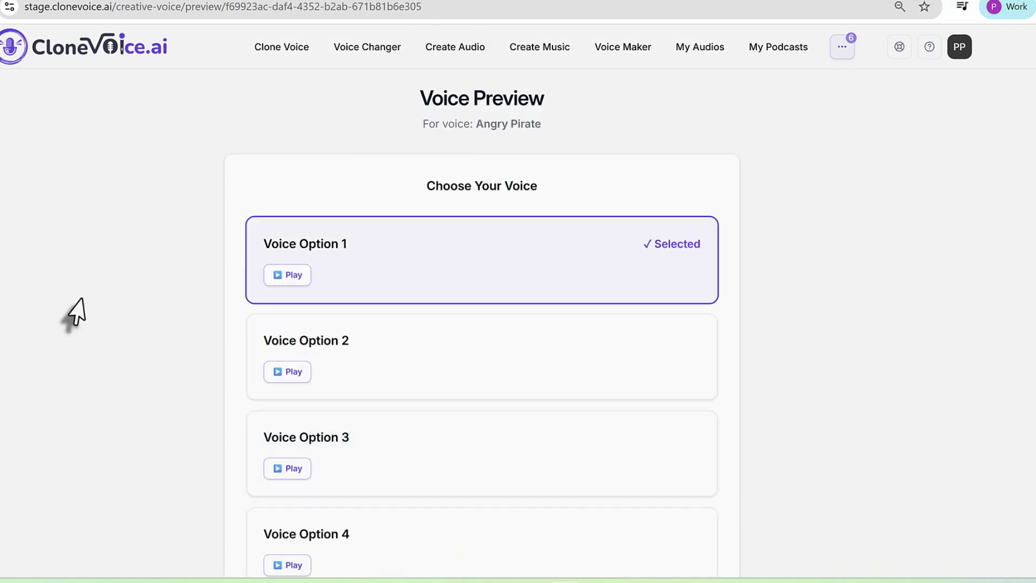
{"action": "left_click", "coordinate": [294, 372]}
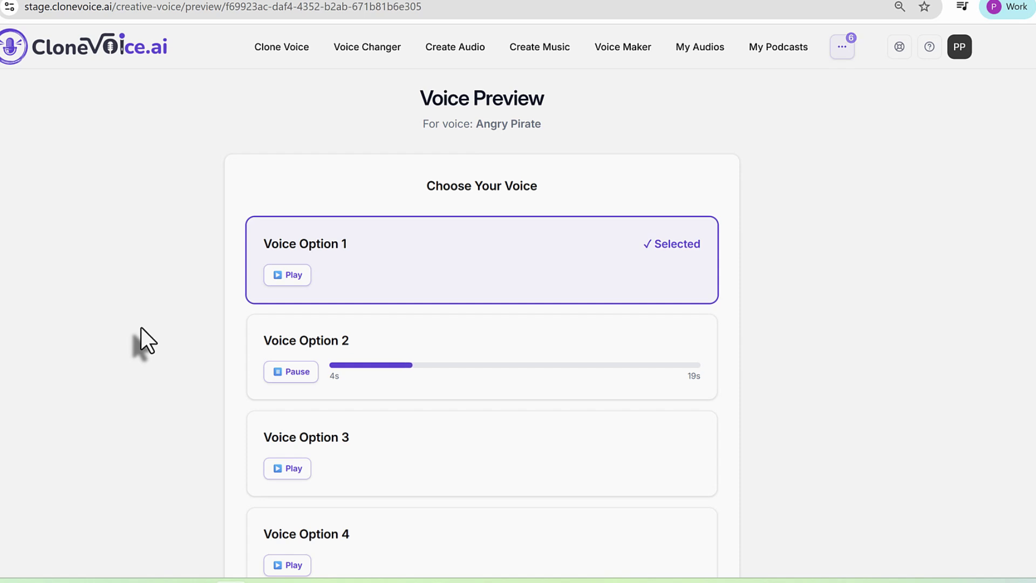
{"action": "left_click", "coordinate": [296, 377]}
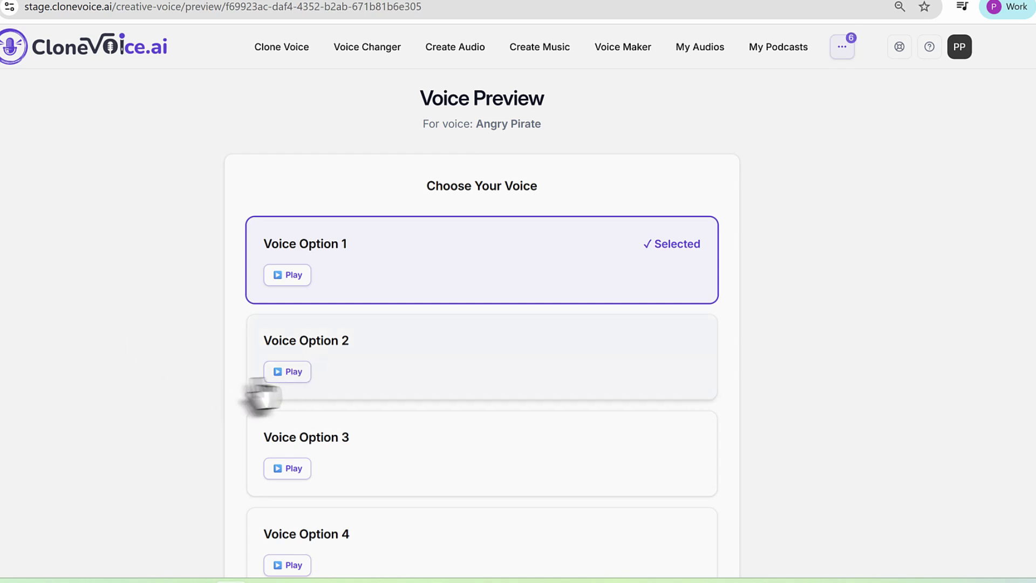
{"action": "left_click", "coordinate": [455, 352]}
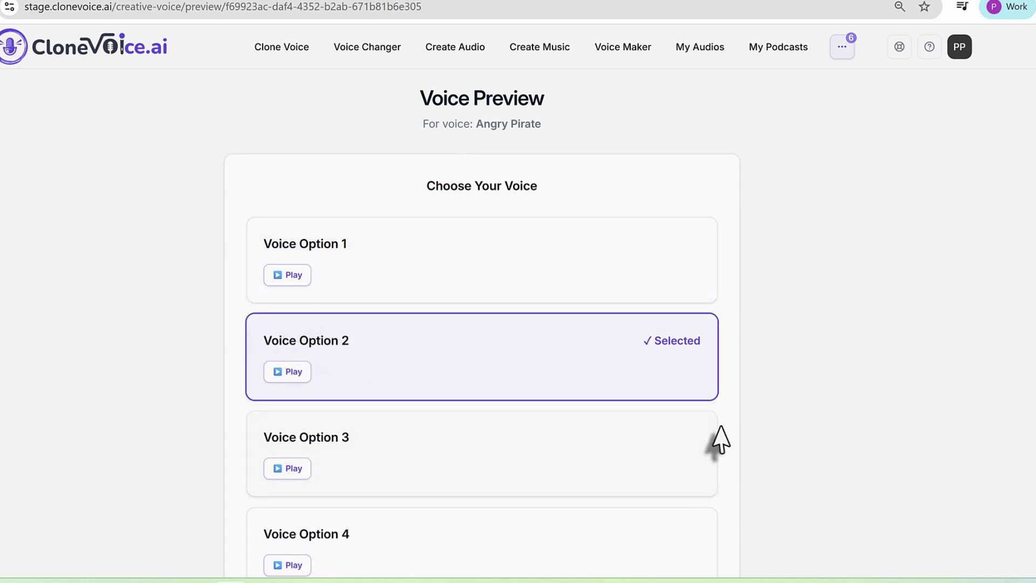
{"action": "scroll", "coordinate": [718, 439], "scroll_direction": "down", "scroll_amount": 4}
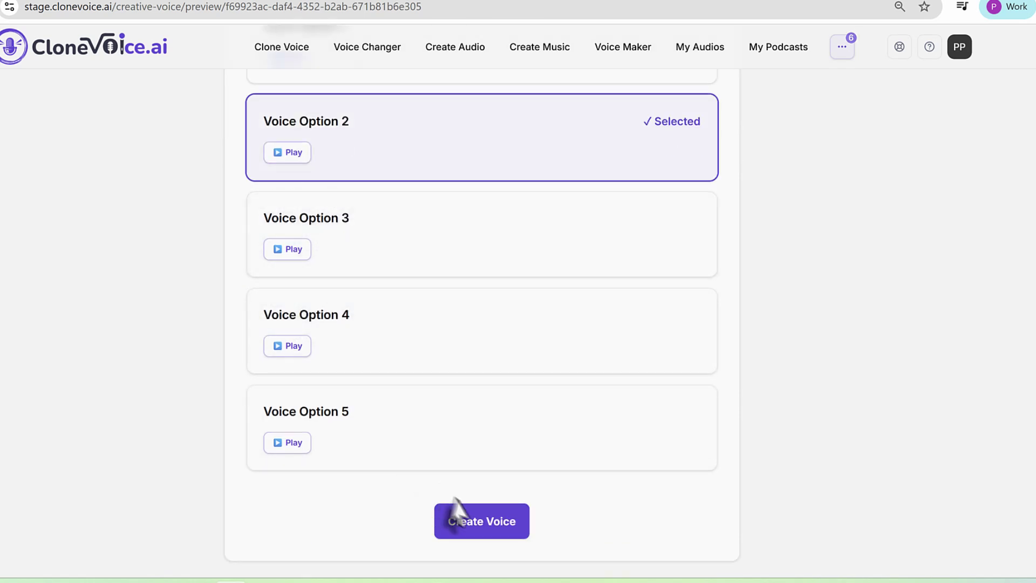
{"action": "left_click", "coordinate": [482, 522]}
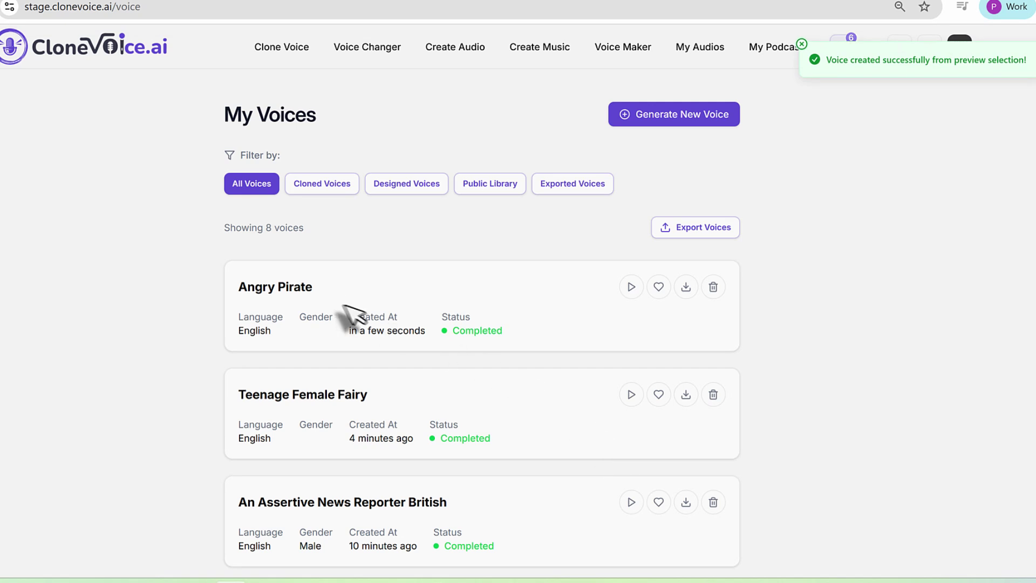
Start a new audio and assign it the Angry Pirate voice from the Designed category.
{"action": "left_click", "coordinate": [455, 48]}
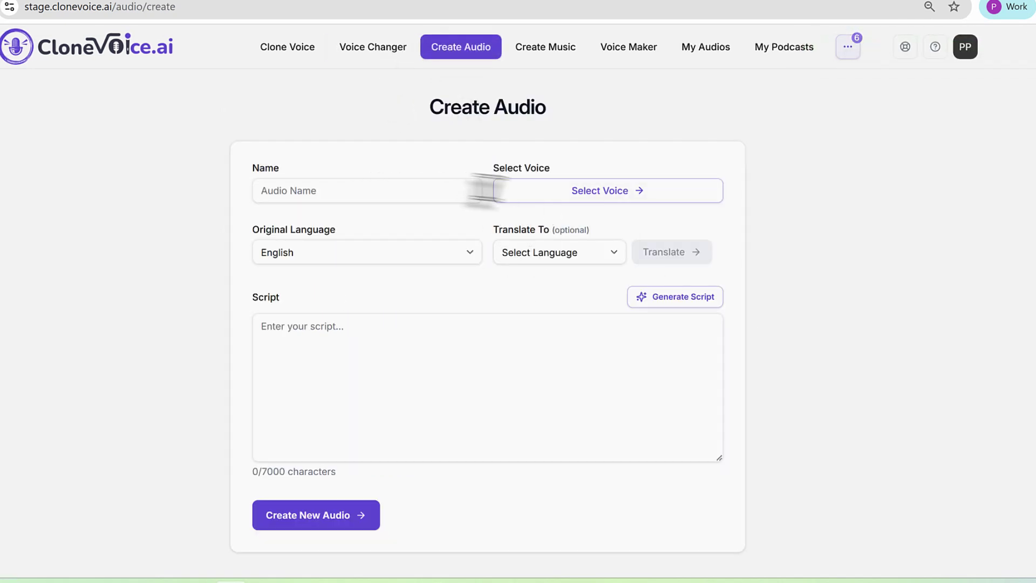
{"action": "left_click", "coordinate": [578, 193]}
{"action": "left_click", "coordinate": [866, 109]}
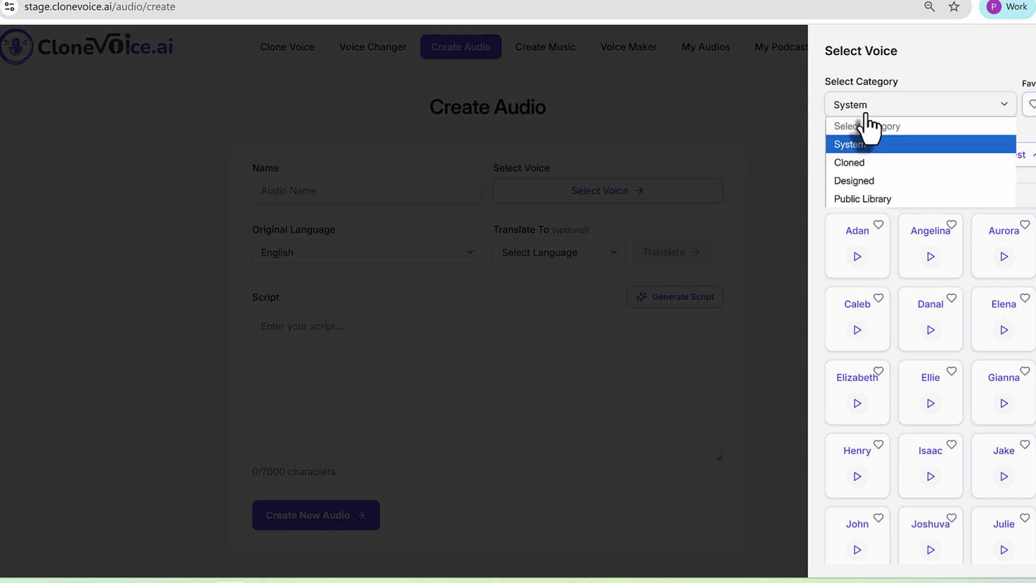
{"action": "left_click", "coordinate": [871, 180]}
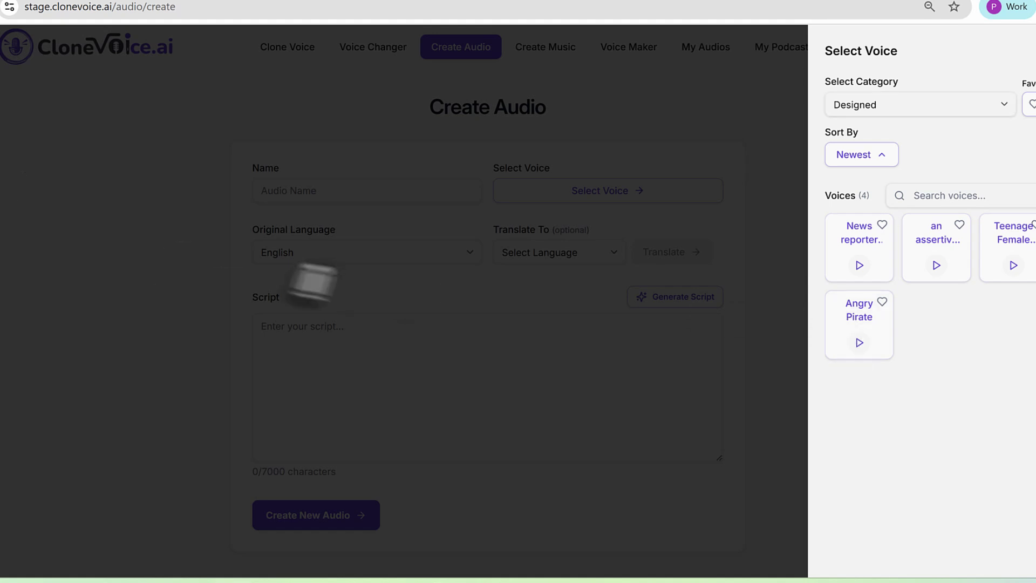
{"action": "mouse_move", "coordinate": [837, 327]}
{"action": "left_mouse_down"}
{"action": "mouse_move", "coordinate": [889, 312]}
{"action": "mouse_move", "coordinate": [836, 289]}
{"action": "mouse_move", "coordinate": [836, 324]}
{"action": "left_mouse_up"}
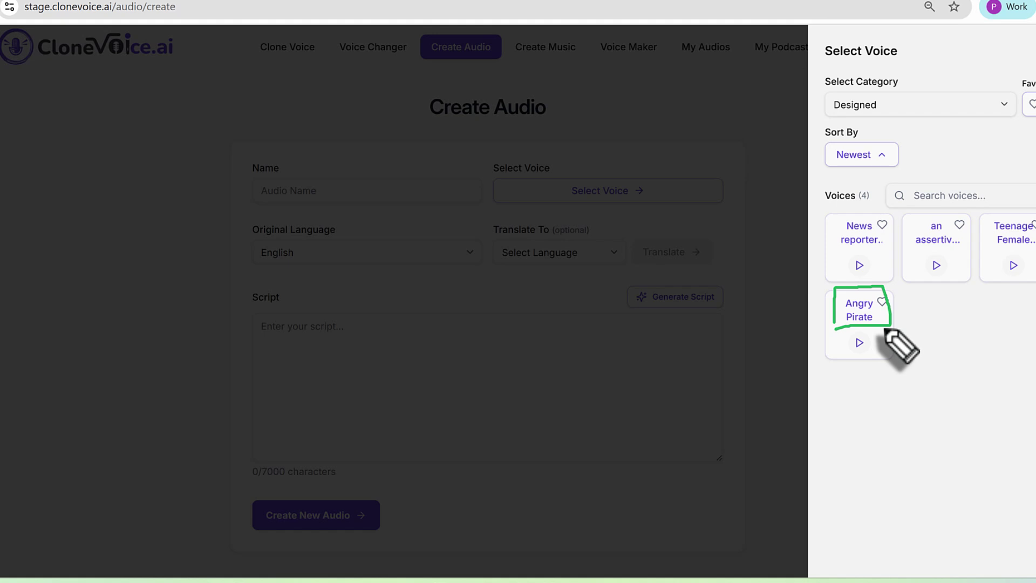
{"action": "mouse_move", "coordinate": [916, 216]}
{"action": "left_mouse_down"}
{"action": "mouse_move", "coordinate": [985, 226]}
{"action": "mouse_move", "coordinate": [925, 261]}
{"action": "left_mouse_up"}
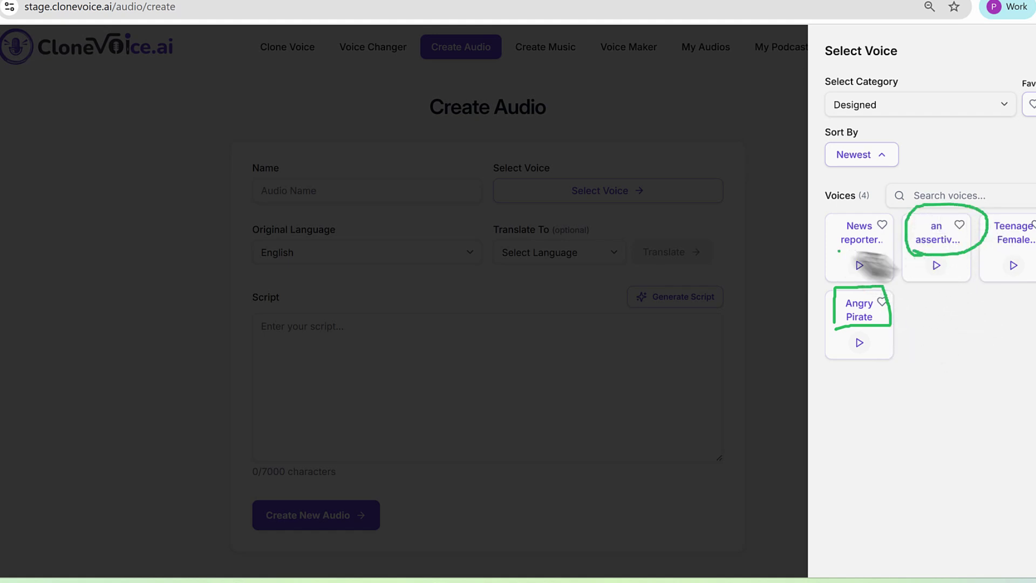
{"action": "left_click_drag", "start_coordinate": [839, 251], "coordinate": [909, 257]}
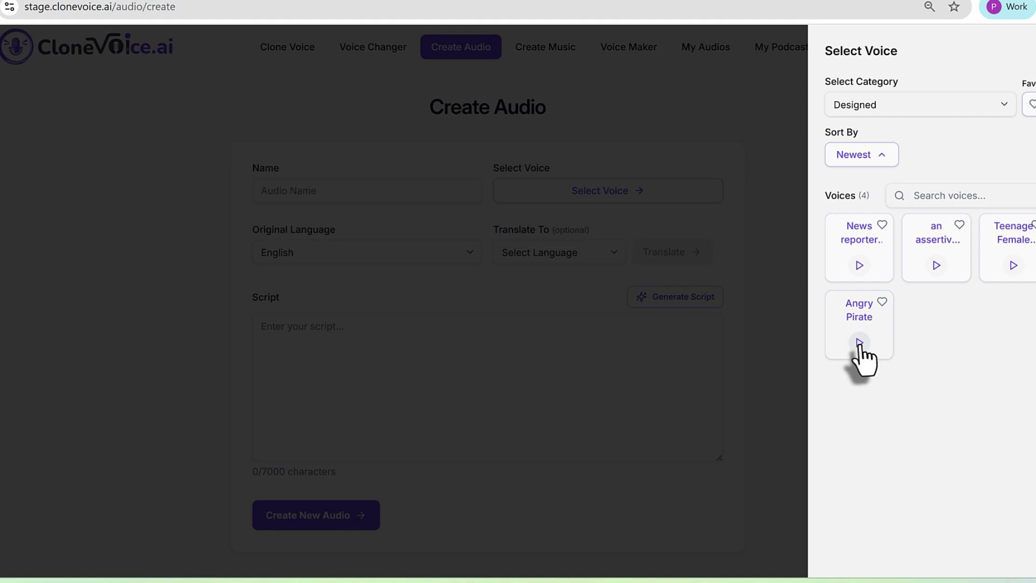
{"action": "left_click", "coordinate": [860, 323]}
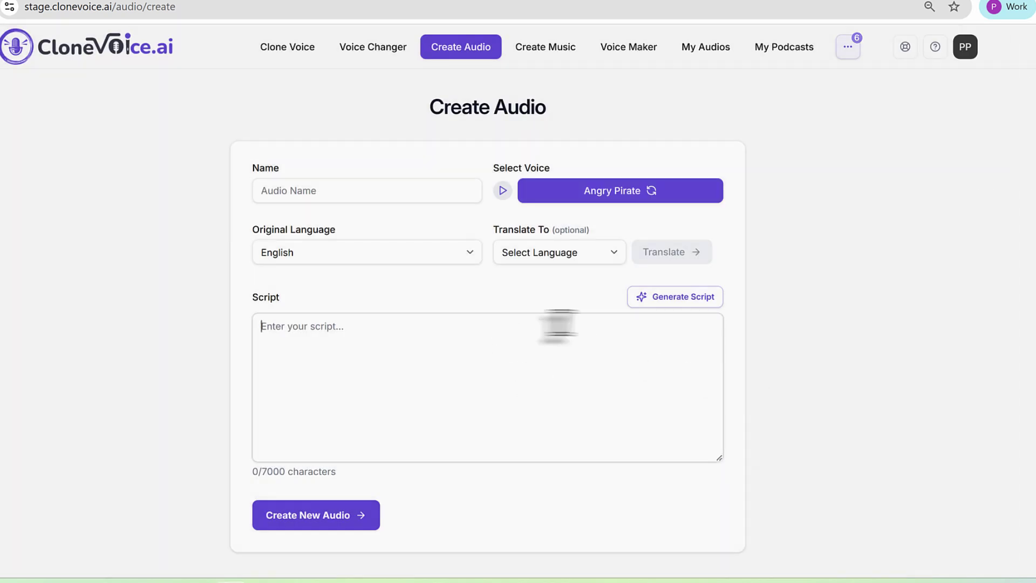
Generate a script in the Children's Storybooks and Animated Videos category on the topic "an angry pirate on his way to find treasure in the ocean".
{"action": "left_click", "coordinate": [677, 298]}
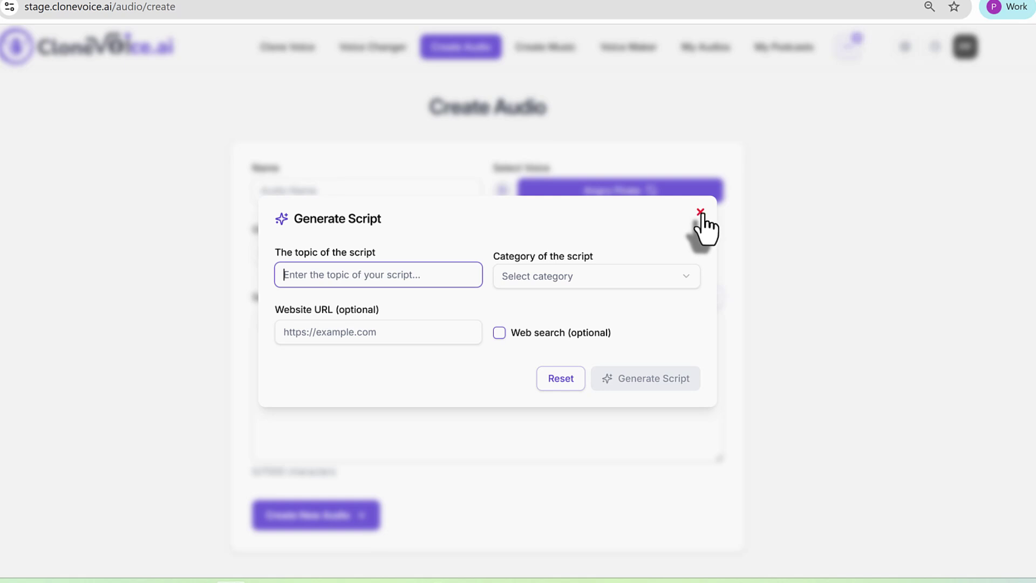
{"action": "type", "text": "an angry pirate on his way to find t"}
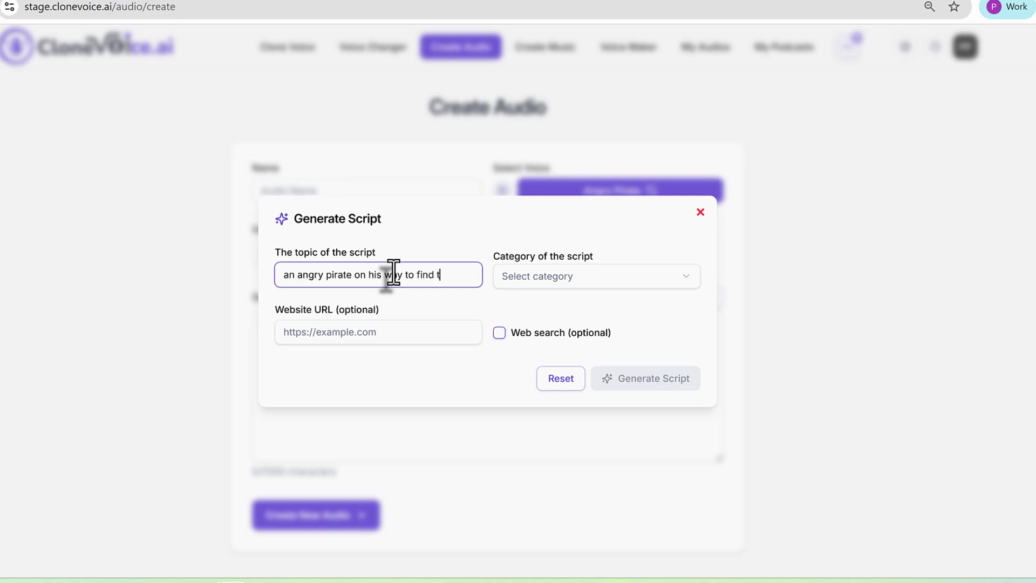
{"action": "type", "text": "reasure in the ocean"}
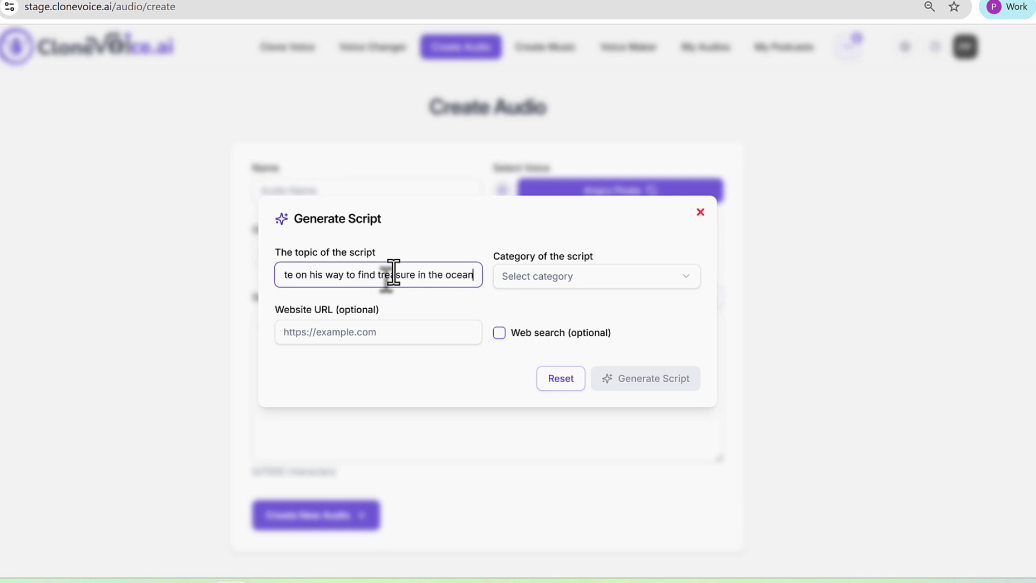
{"action": "left_click", "coordinate": [565, 283]}
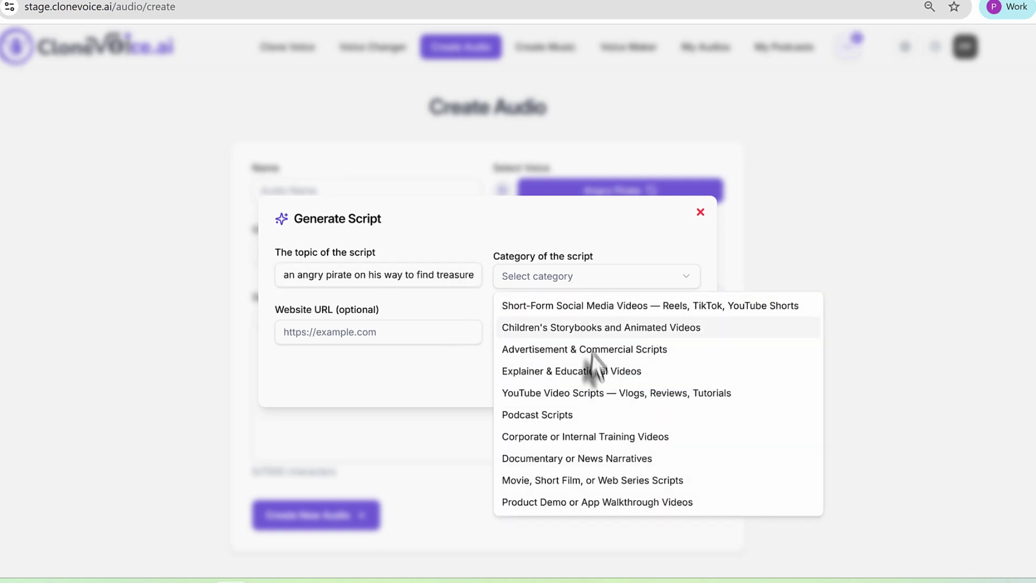
{"action": "left_click", "coordinate": [572, 326]}
{"action": "left_click", "coordinate": [680, 393]}
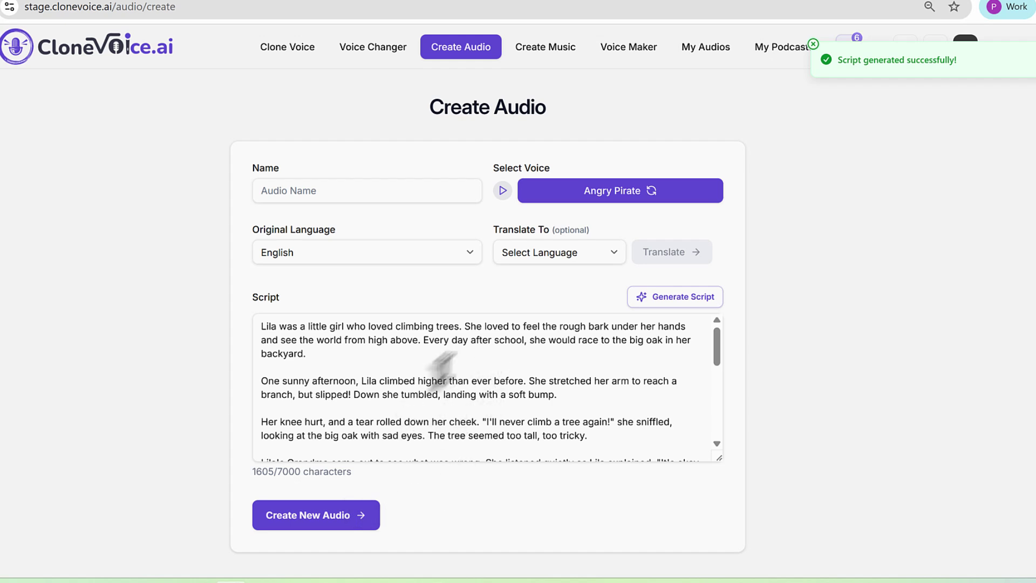
Create the audio from the generated script, look through its preview segments and generate the full audio.
{"action": "left_click", "coordinate": [339, 519]}
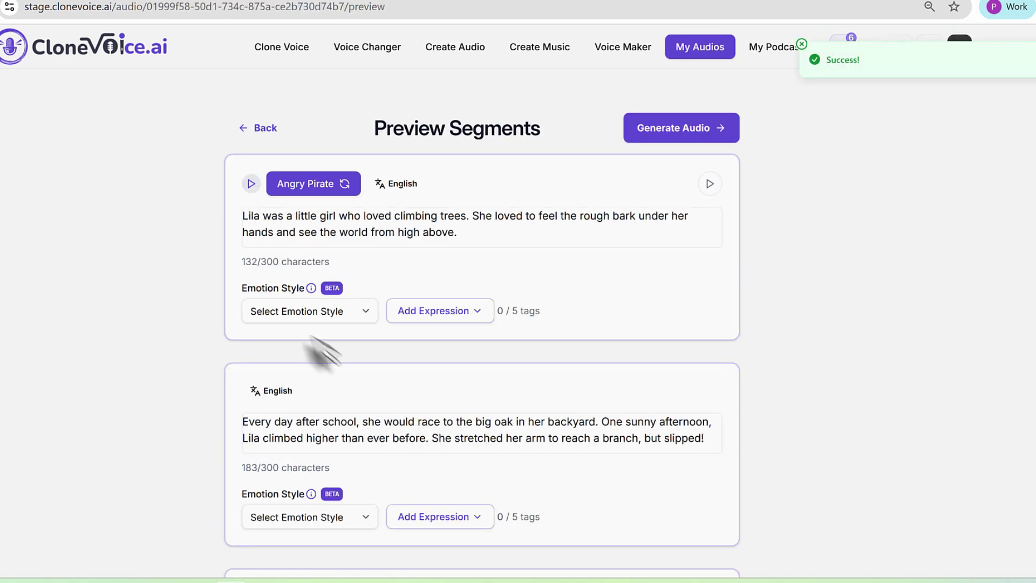
{"action": "left_click", "coordinate": [306, 312]}
{"action": "left_click", "coordinate": [766, 303]}
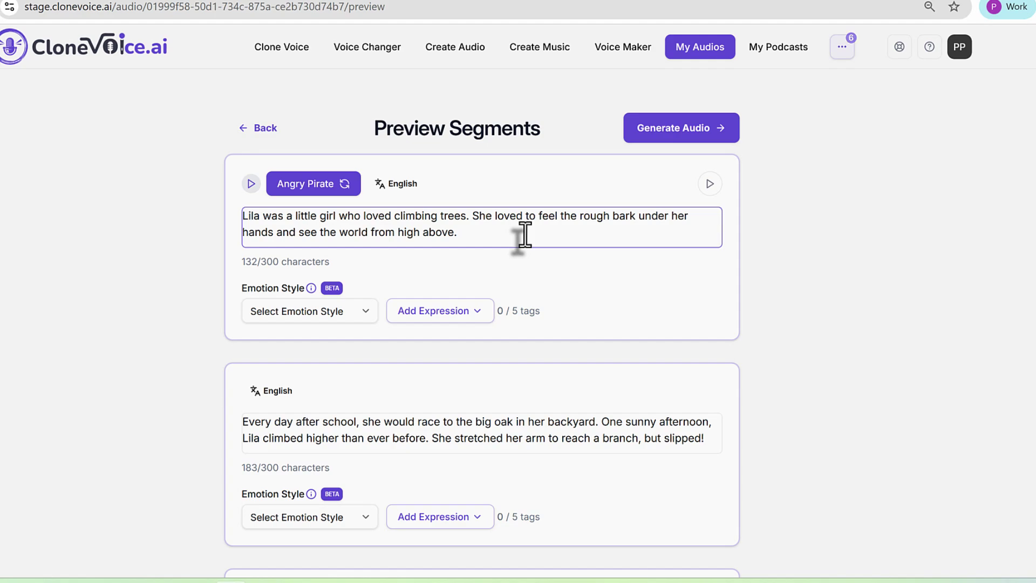
{"action": "scroll", "coordinate": [585, 394], "scroll_direction": "down", "scroll_amount": 20}
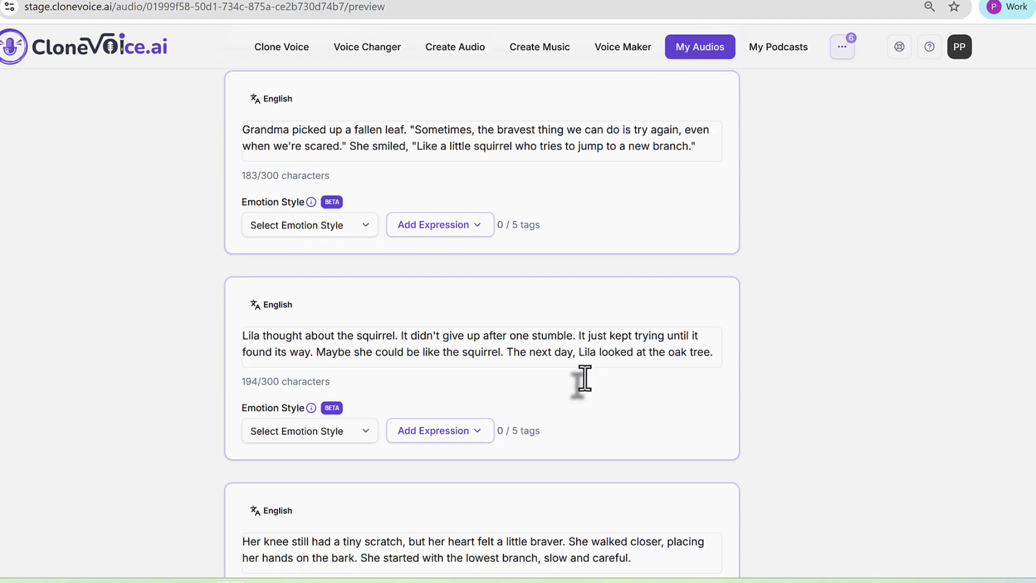
{"action": "scroll", "coordinate": [585, 375], "scroll_direction": "down", "scroll_amount": 3}
{"action": "scroll", "coordinate": [587, 389], "scroll_direction": "up", "scroll_amount": 20}
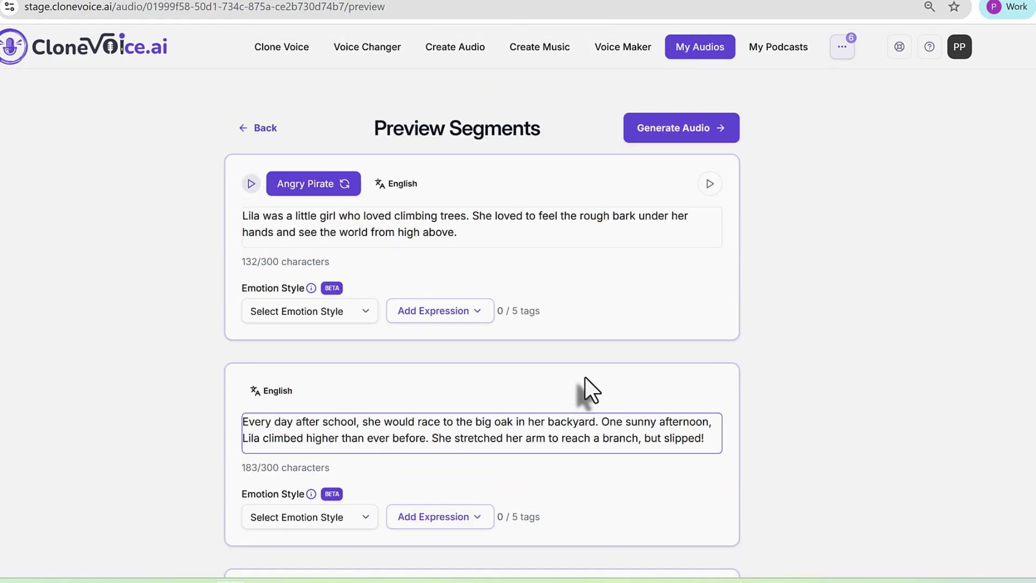
{"action": "left_click", "coordinate": [693, 134]}
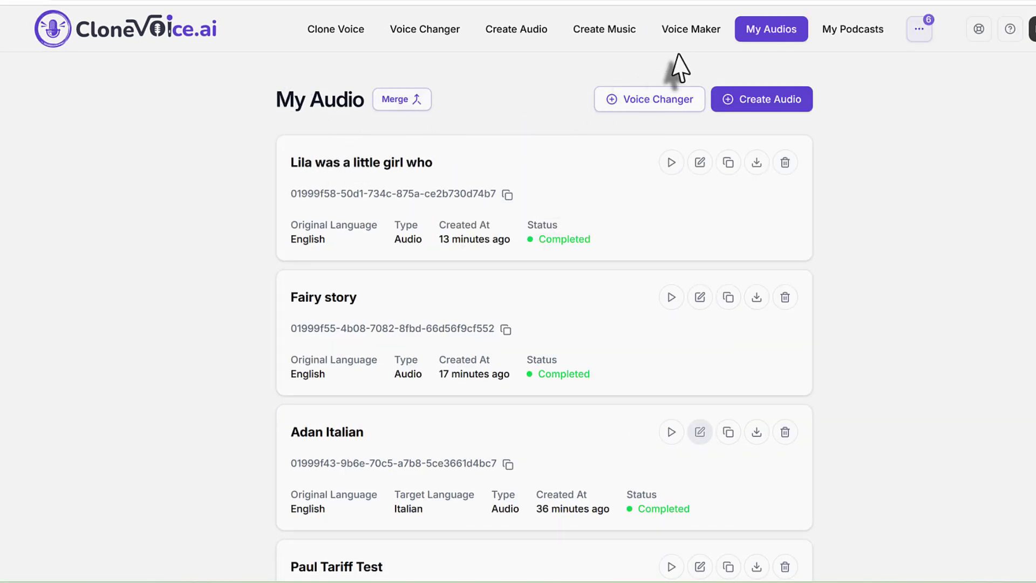
Open the Voice Maker page from the audio list.
{"action": "left_click", "coordinate": [693, 34]}
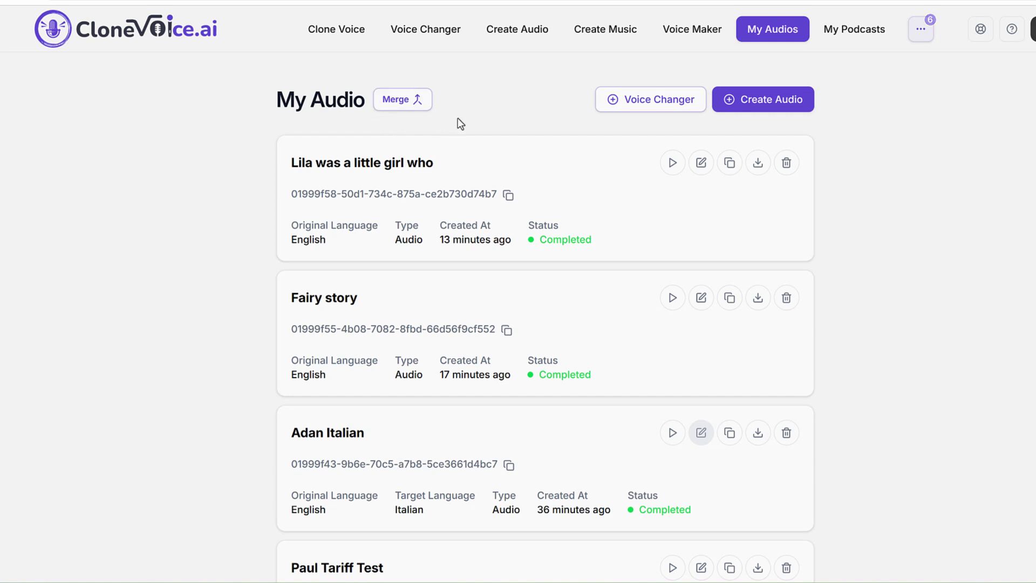
{"action": "left_click", "coordinate": [702, 36]}
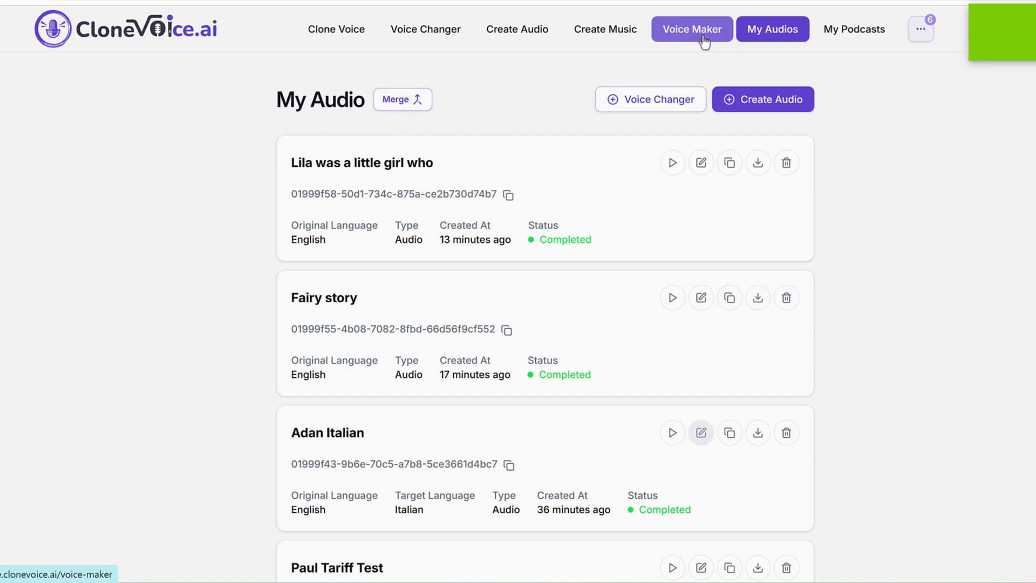